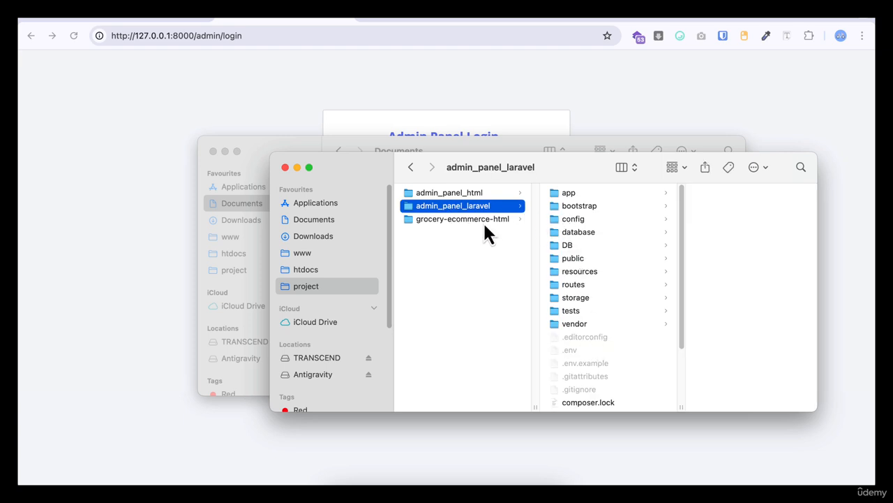
- Browse the contents of the grocery-ecommerce-html folder
{"action": "left_click", "coordinate": [489, 219]}
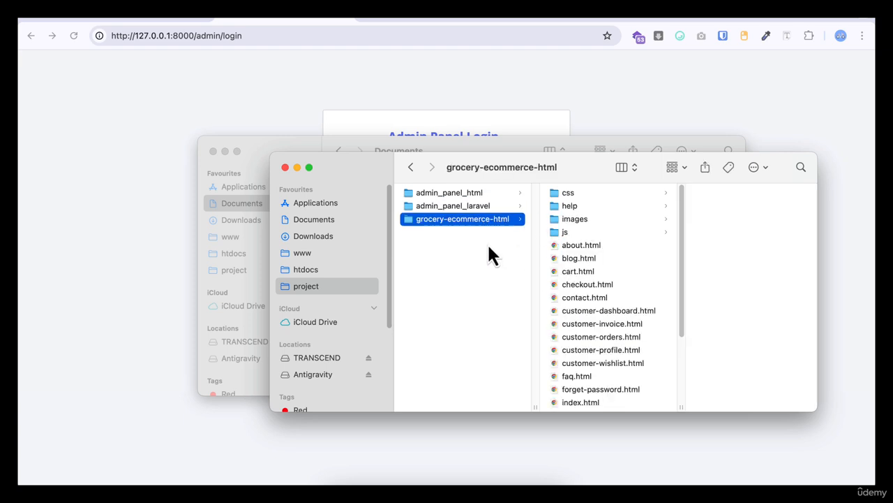
{"action": "scroll", "coordinate": [620, 307], "scroll_direction": "down", "scroll_amount": 5}
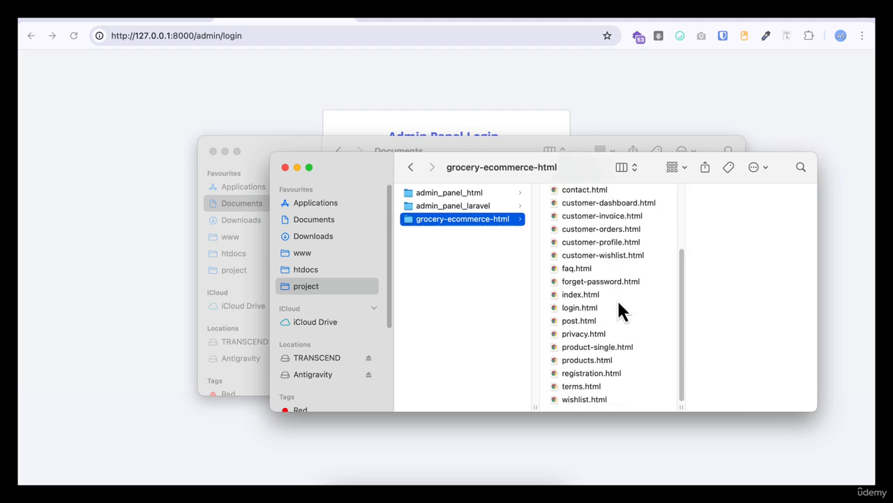
{"action": "scroll", "coordinate": [620, 307], "scroll_direction": "up", "scroll_amount": 5}
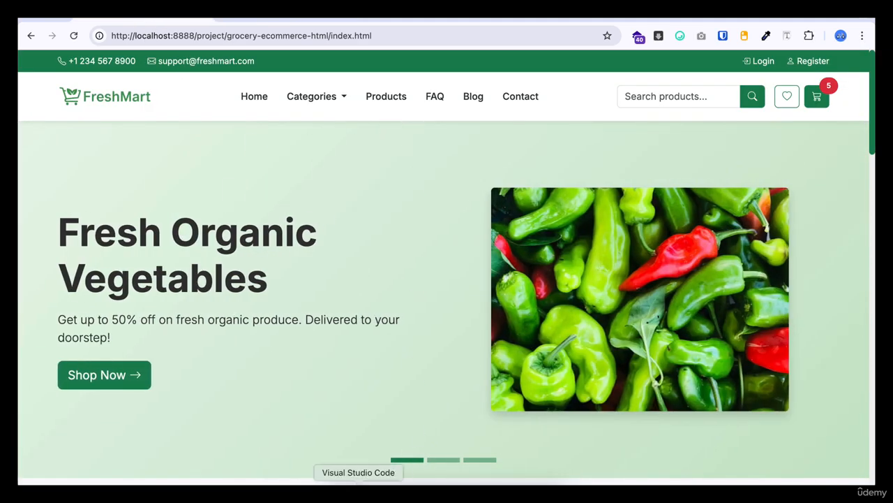
- Duplicate the admin_panel_laravel folder inside the project folder
{"action": "left_click", "coordinate": [335, 492]}
{"action": "left_click", "coordinate": [458, 206]}
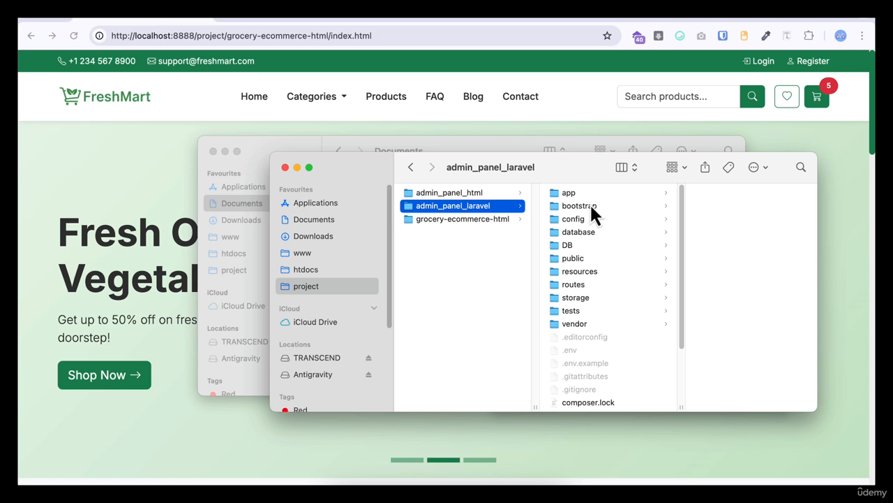
{"action": "right_click", "coordinate": [465, 212]}
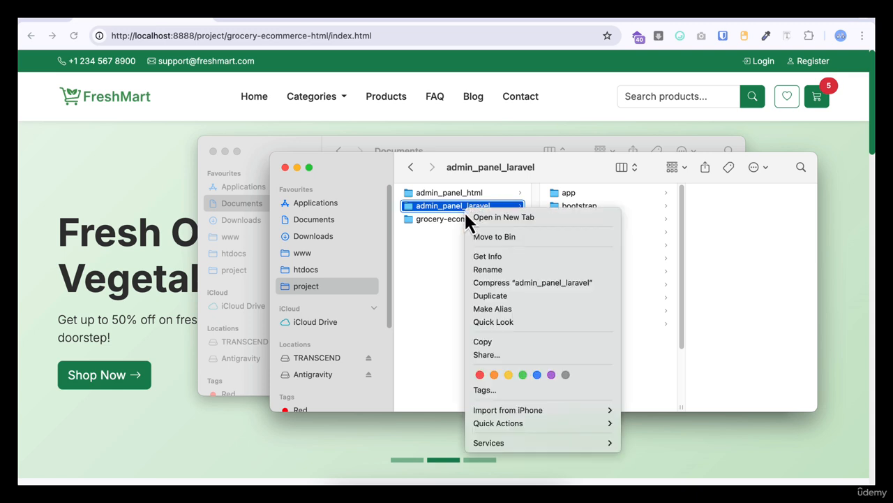
{"action": "left_click", "coordinate": [497, 295]}
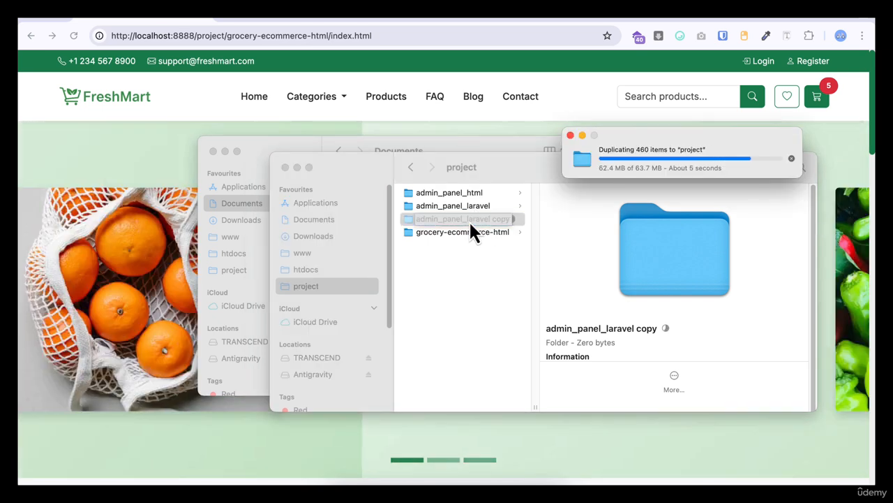
- Rename the duplicated folder to grocery-ecommerce-laravel
{"action": "key", "text": "Return"}
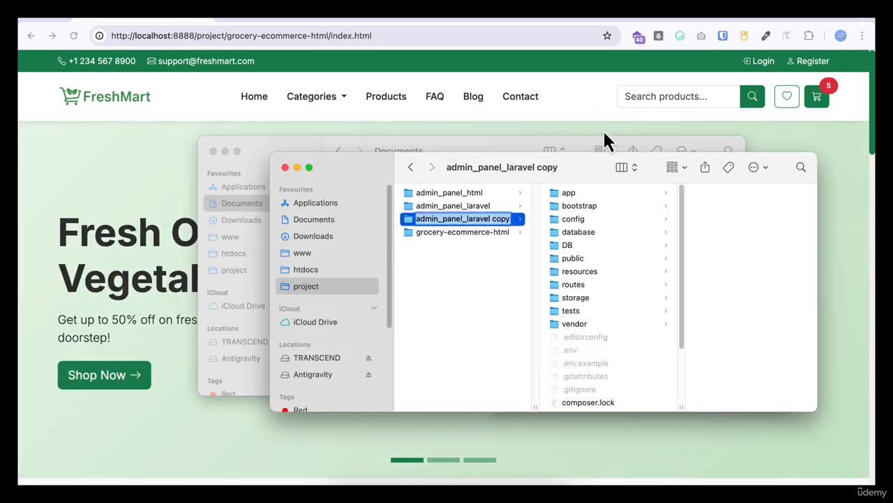
{"action": "type", "text": "grocery"}
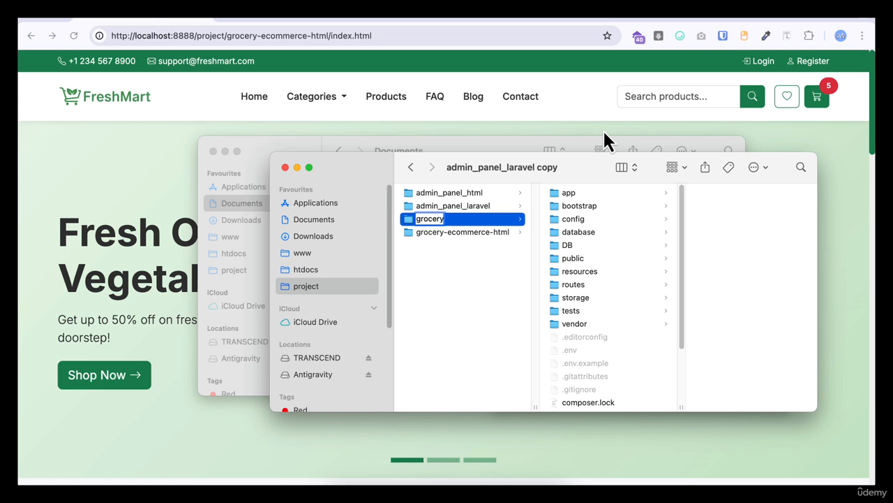
{"action": "type", "text": "-ecommer"}
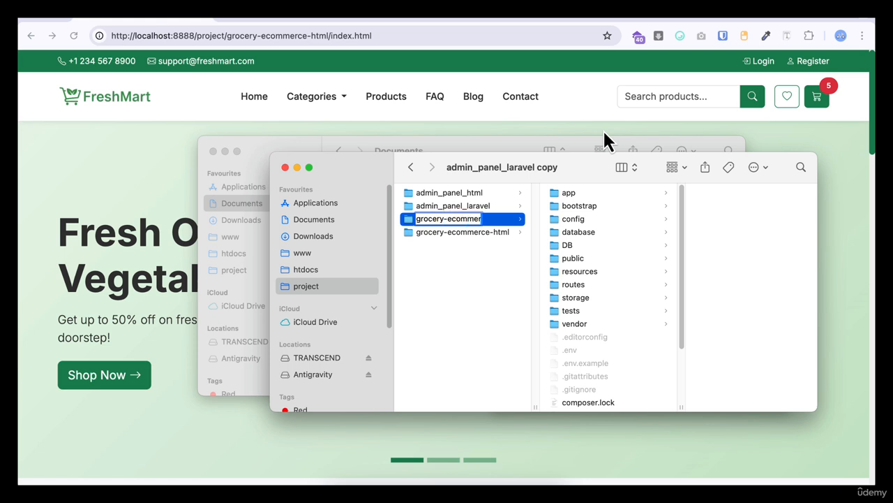
{"action": "type", "text": "ce-la"}
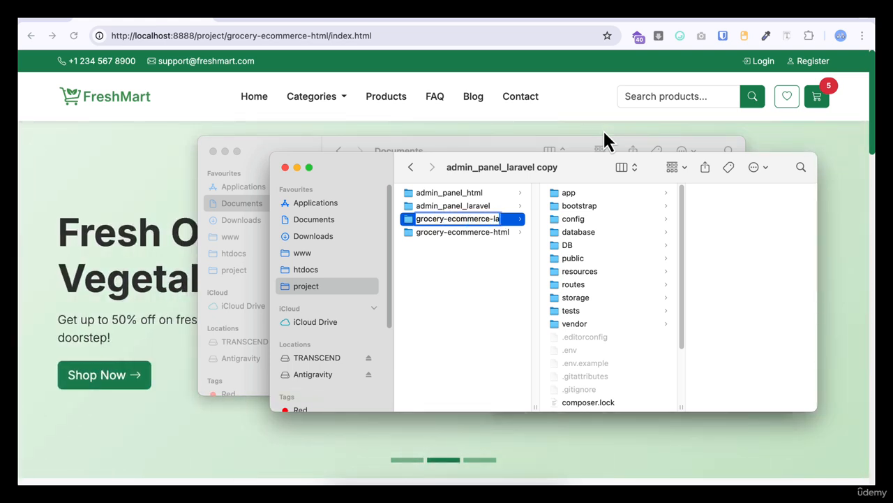
{"action": "type", "text": "ravel"}
{"action": "key", "text": "Return"}
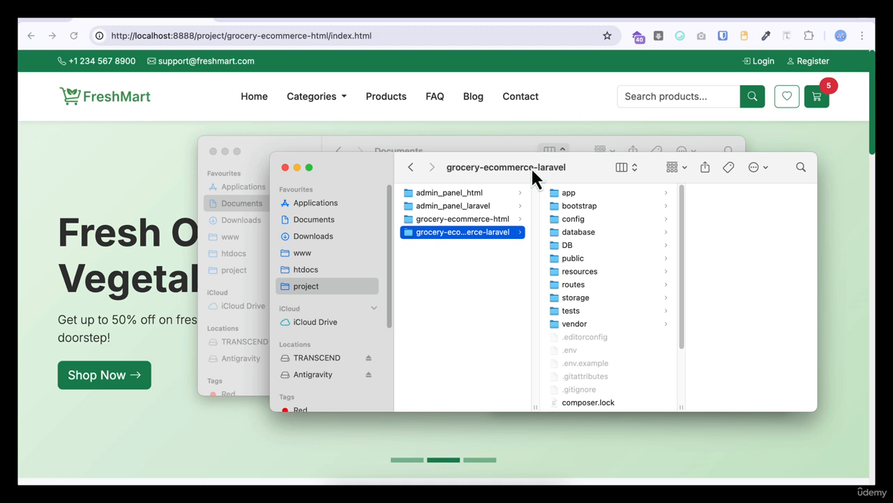
- Close the open .env file and the admin_panel_laravel folder in the code editor
{"action": "left_click", "coordinate": [358, 489]}
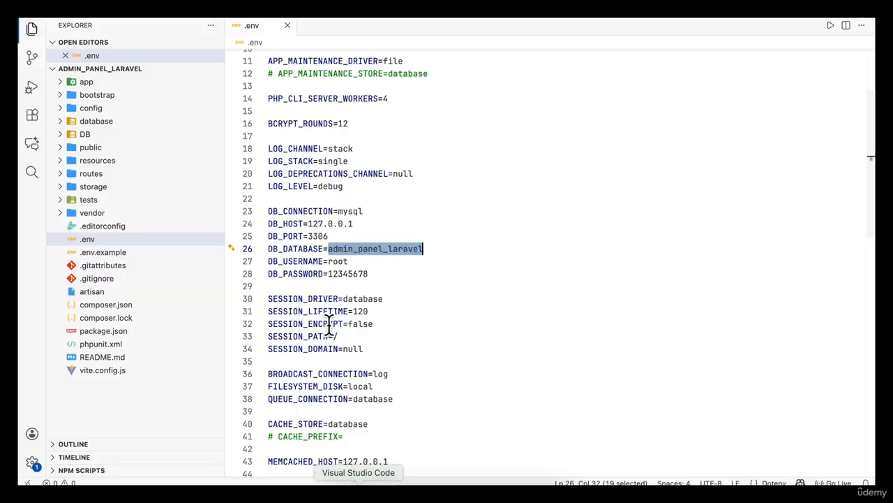
{"action": "left_click", "coordinate": [286, 25]}
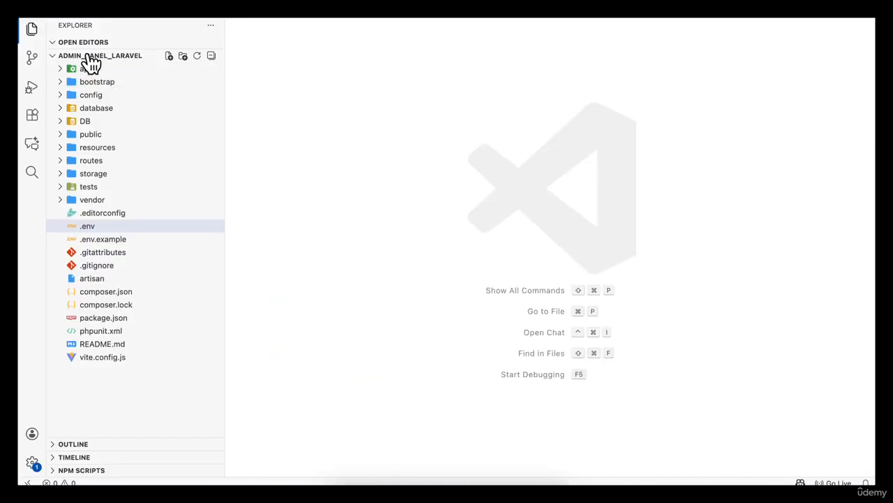
{"action": "left_click", "coordinate": [30, 13]}
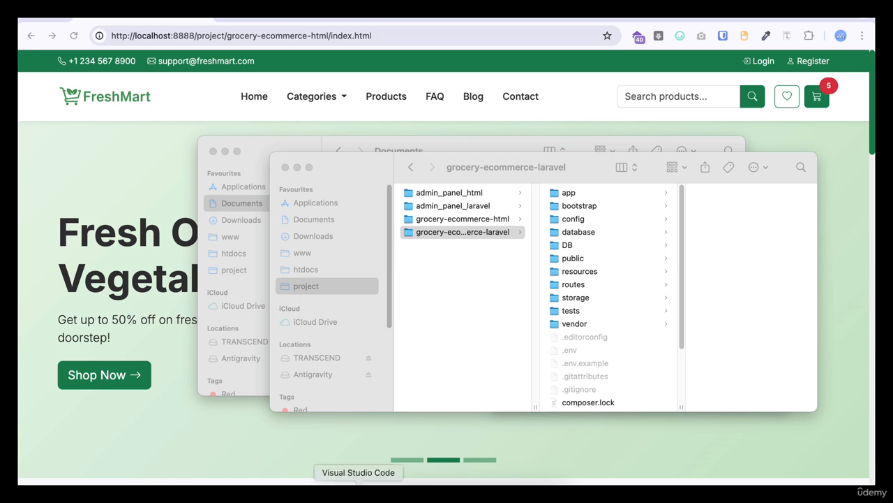
{"action": "left_click", "coordinate": [361, 489]}
{"action": "left_click", "coordinate": [31, 31]}
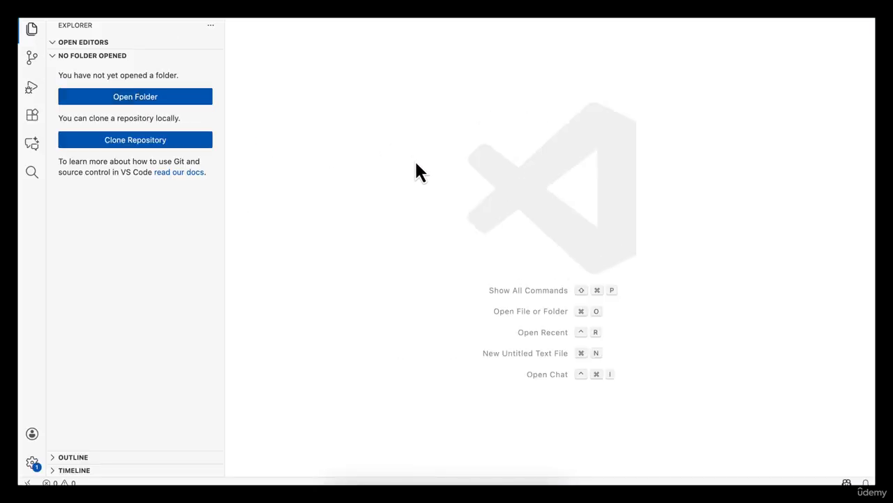
- Open the grocery-ecommerce-laravel folder from the project directory in the editor
{"action": "left_click", "coordinate": [160, 98]}
{"action": "left_click", "coordinate": [238, 223]}
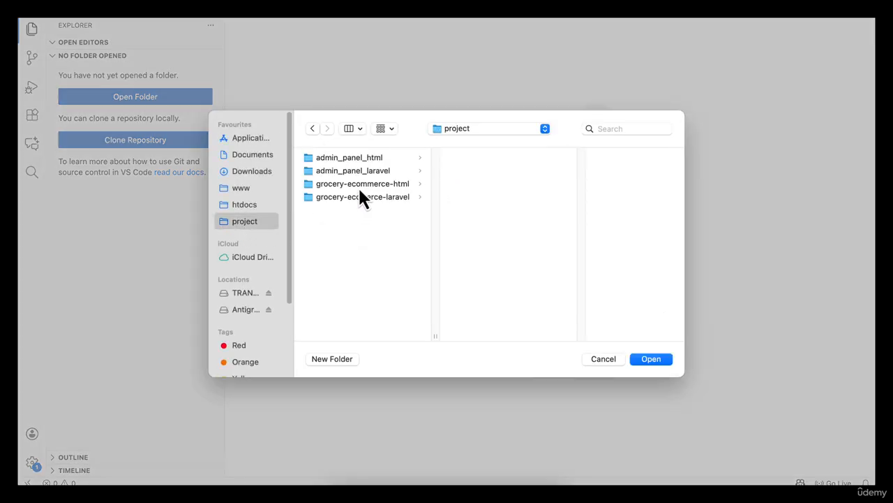
{"action": "left_click", "coordinate": [382, 199]}
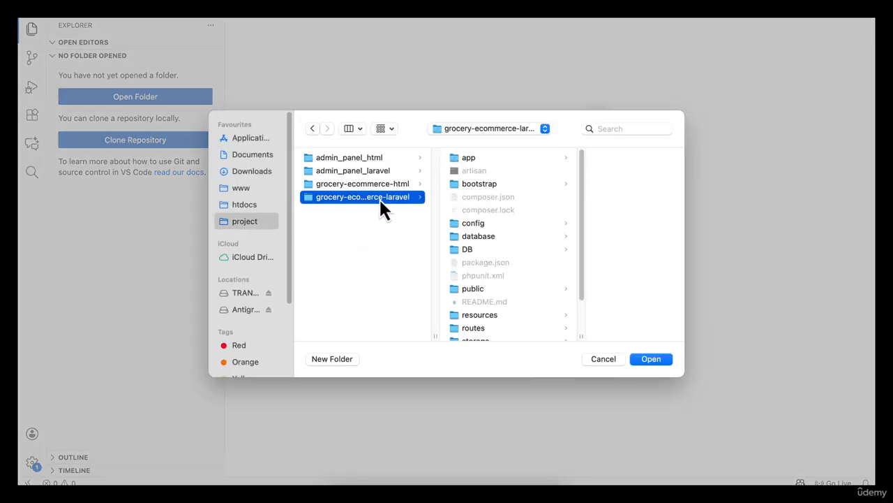
{"action": "left_click", "coordinate": [652, 359]}
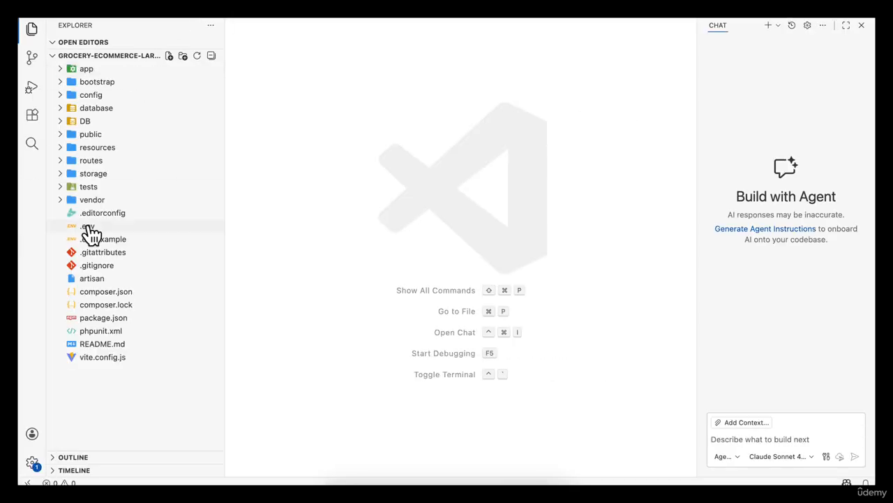
- Open the .env file and copy the grocery-ecommerce-laravel folder name from Finder
{"action": "left_click", "coordinate": [88, 227]}
{"action": "scroll", "coordinate": [419, 248], "scroll_direction": "down", "scroll_amount": 3}
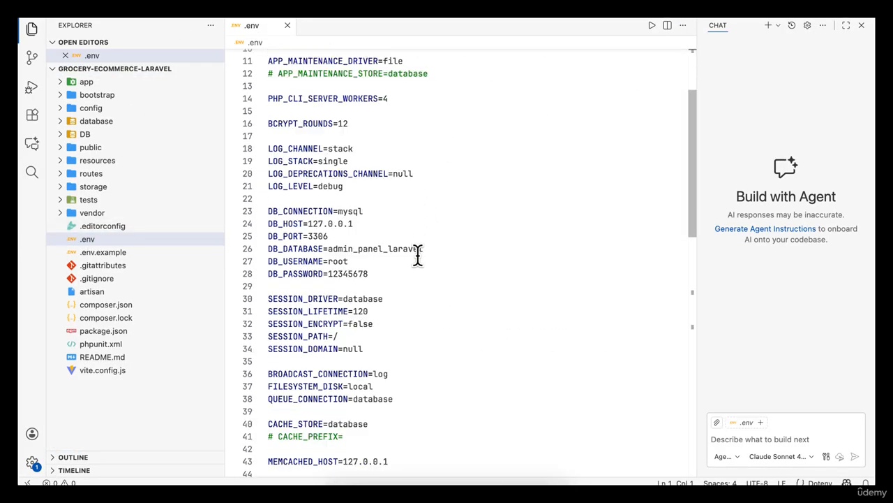
{"action": "double_click", "coordinate": [365, 250]}
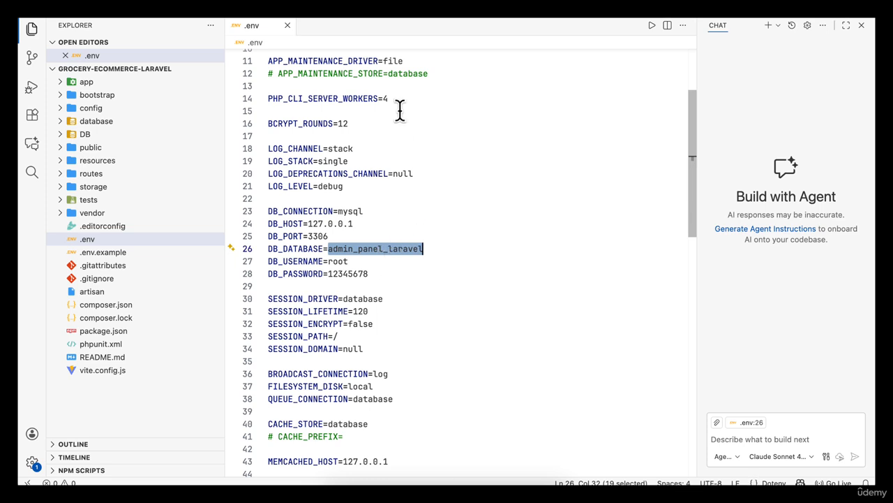
{"action": "left_click", "coordinate": [339, 482]}
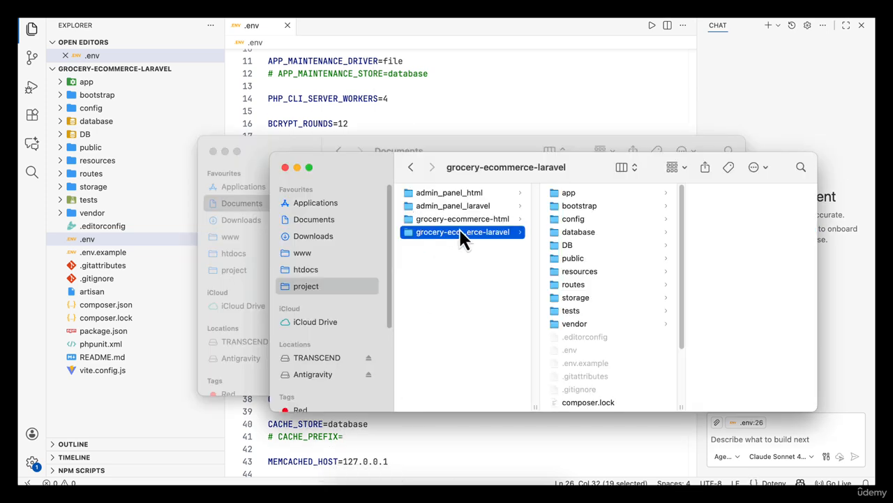
{"action": "left_click", "coordinate": [488, 234]}
{"action": "left_click", "coordinate": [396, 98]}
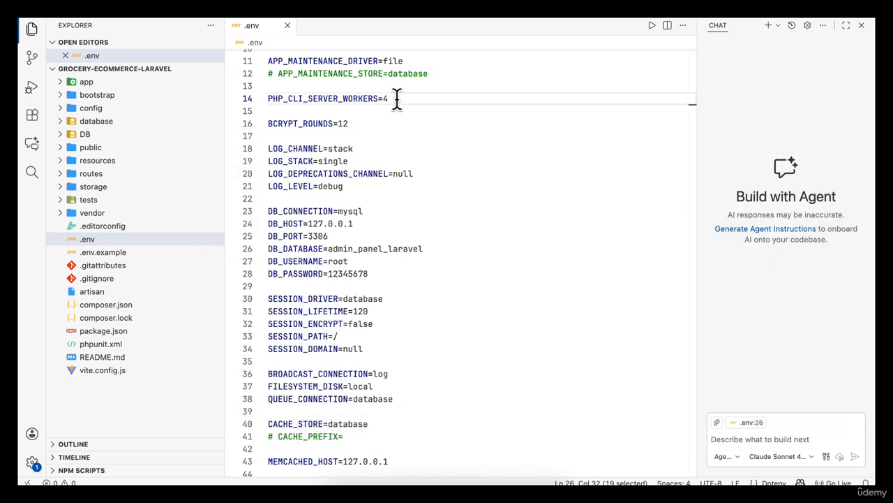
- Set DB_DATABASE to grocery_ecommerce_laravel by pasting the folder name and replacing its hyphens with underscores
{"action": "double_click", "coordinate": [386, 249]}
{"action": "key", "text": "BackSpace"}
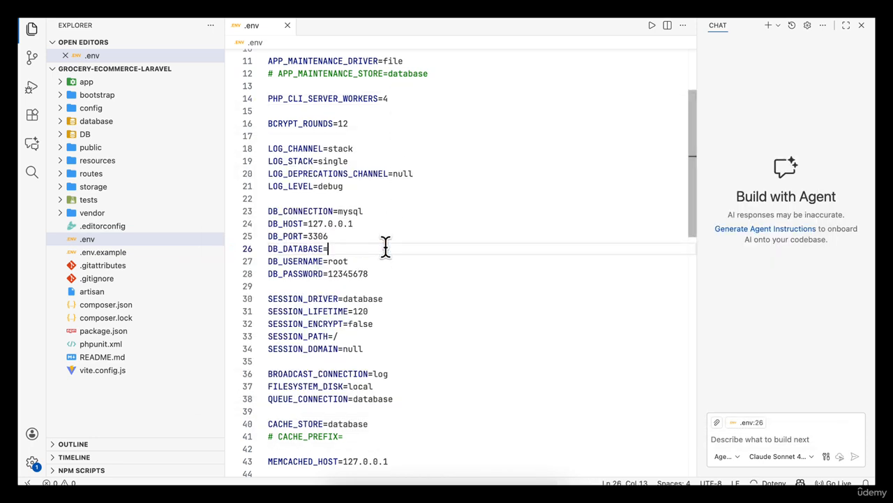
{"action": "type", "text": "grocery-ecommerce-laravel"}
{"action": "left_click", "coordinate": [328, 248]}
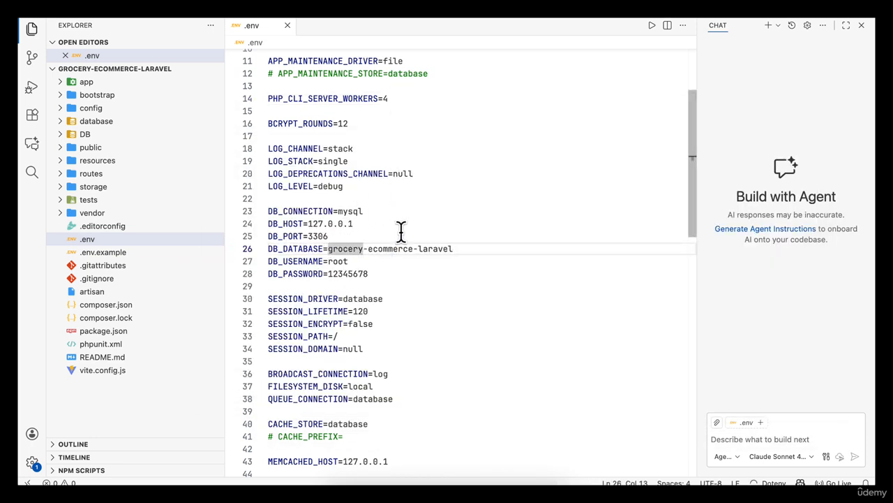
{"action": "left_click", "coordinate": [368, 248]}
{"action": "key", "text": "BackSpace"}
{"action": "type", "text": "_"}
{"action": "key", "text": "super+Right"}
{"action": "key", "text": "Left"}
{"action": "key", "text": "Left"}
{"action": "key", "text": "Left"}
{"action": "key", "text": "Left"}
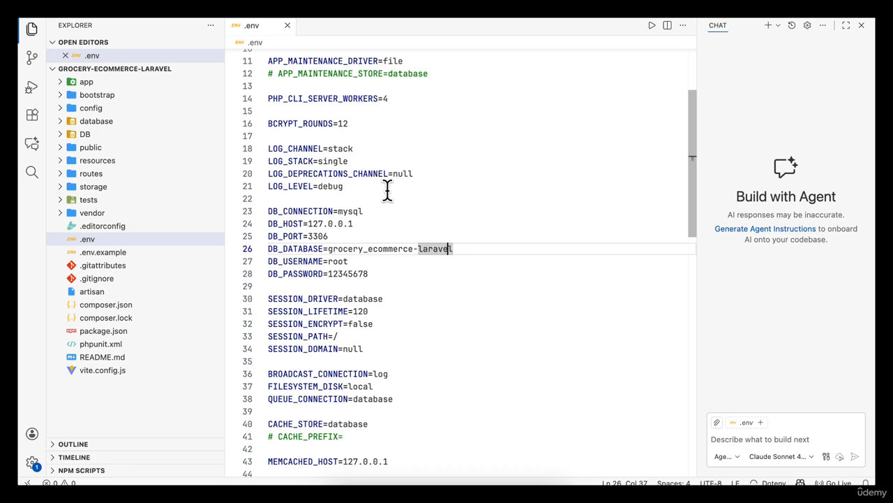
{"action": "key", "text": "BackSpace"}
{"action": "type", "text": "_"}
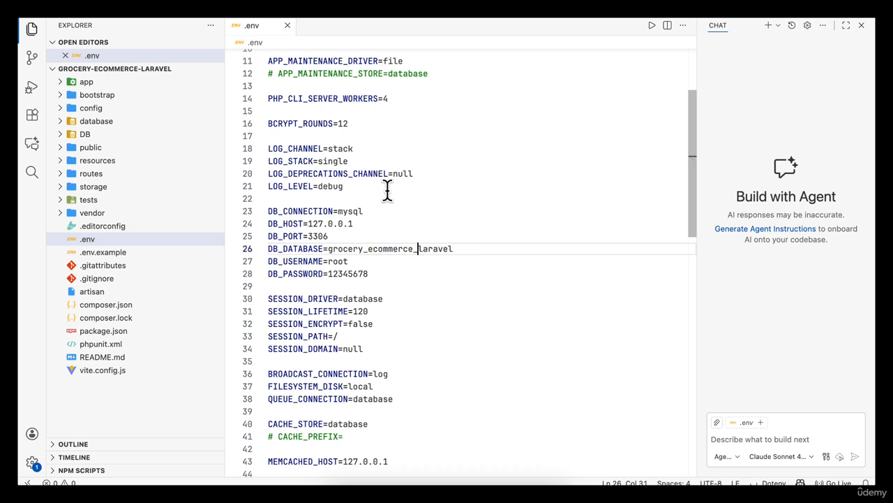
- Wrap the DB_DATABASE, DB_USERNAME and DB_PASSWORD values in double quotes
{"action": "double_click", "coordinate": [327, 248]}
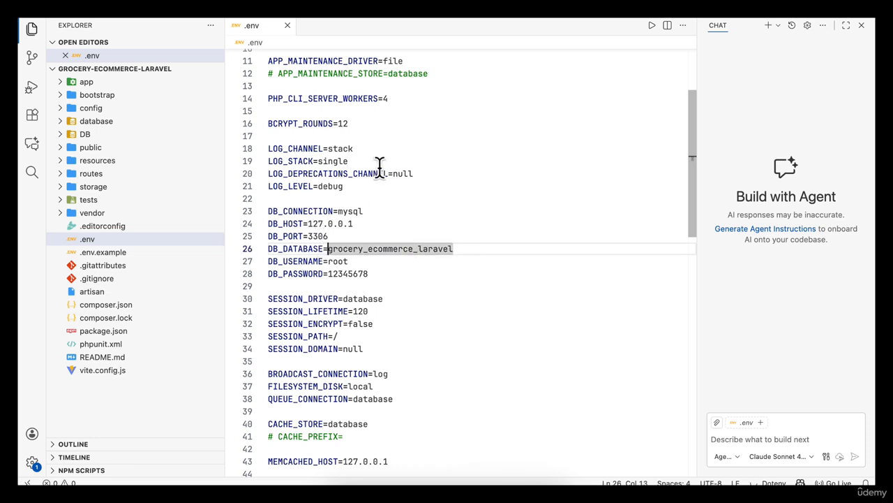
{"action": "type", "text": "\""}
{"action": "key", "text": "End"}
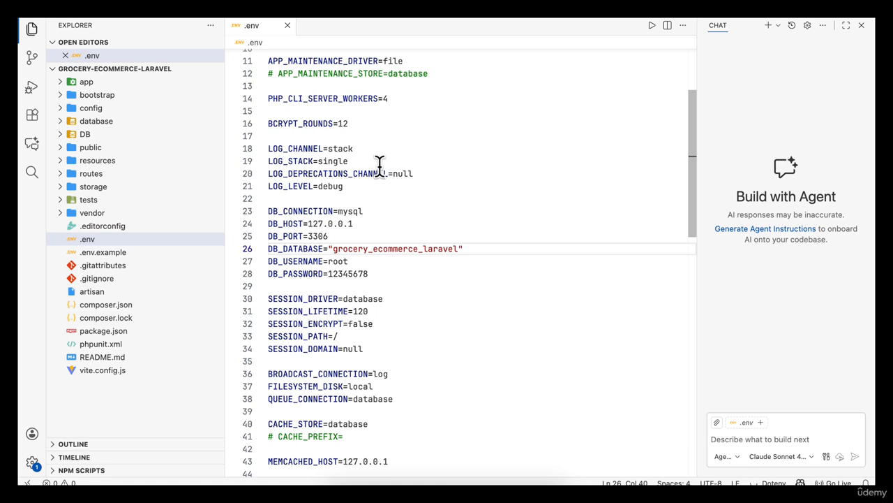
{"action": "left_click", "coordinate": [329, 261]}
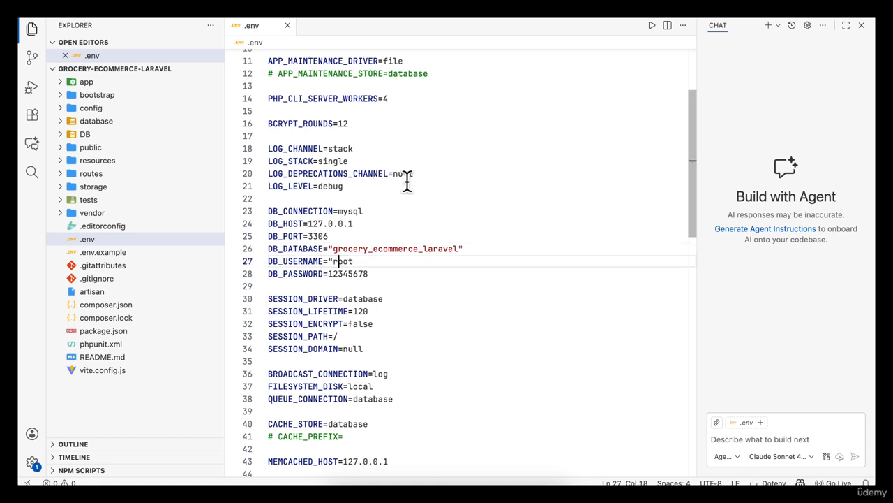
{"action": "type", "text": "\""}
{"action": "key", "text": "Down"}
{"action": "key", "text": "Tab"}
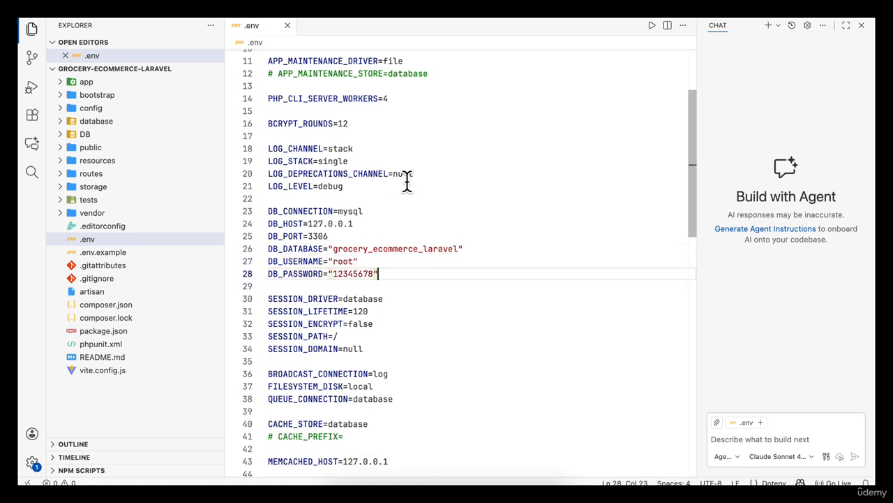
- Set APP_NAME to "Fresh Mart" in double quotes
{"action": "double_click", "coordinate": [405, 248]}
{"action": "scroll", "coordinate": [418, 216], "scroll_direction": "up", "scroll_amount": 4}
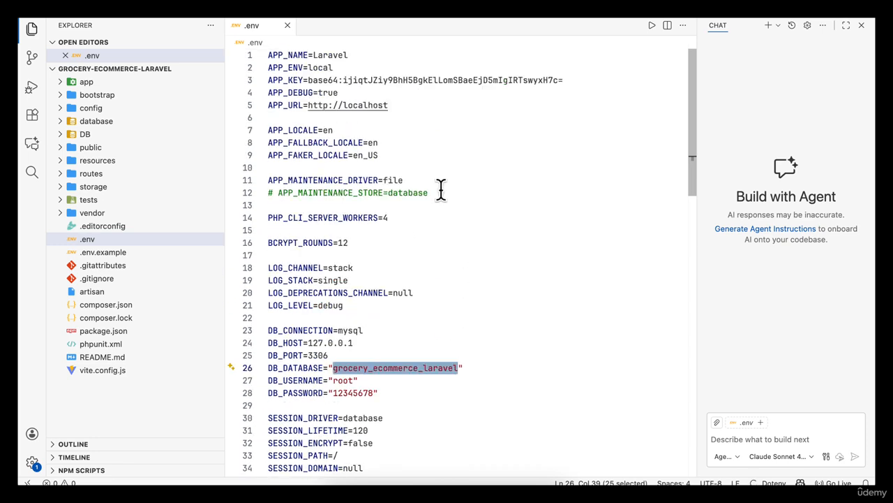
{"action": "double_click", "coordinate": [328, 55]}
{"action": "type", "text": "\"\""}
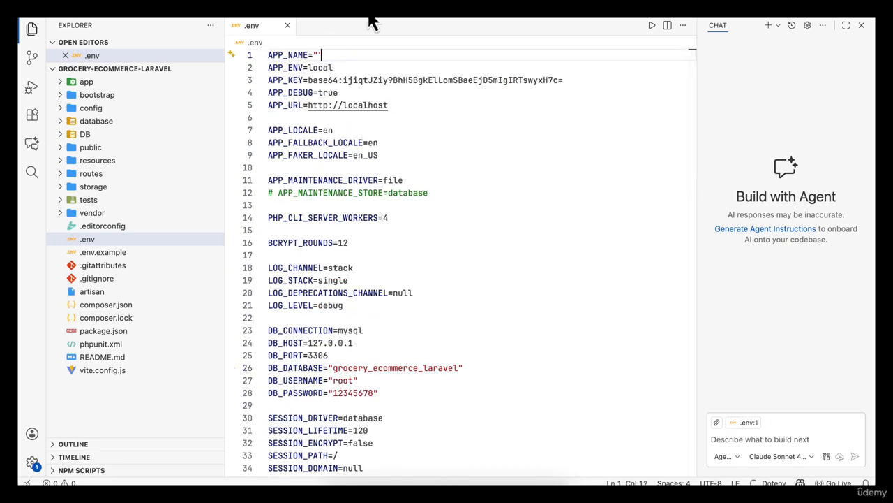
{"action": "type", "text": "GF"}
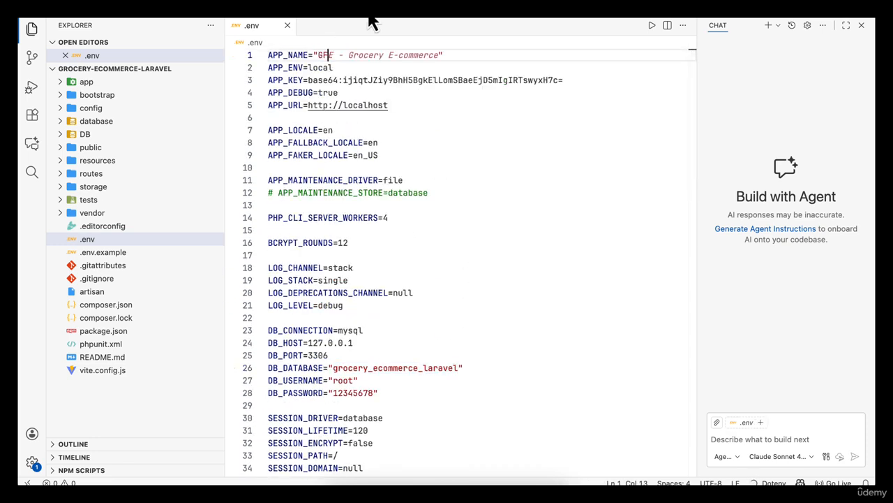
{"action": "key", "text": "BackSpace"}
{"action": "type", "text": "FreshMart"}
{"action": "key", "text": "Left"}
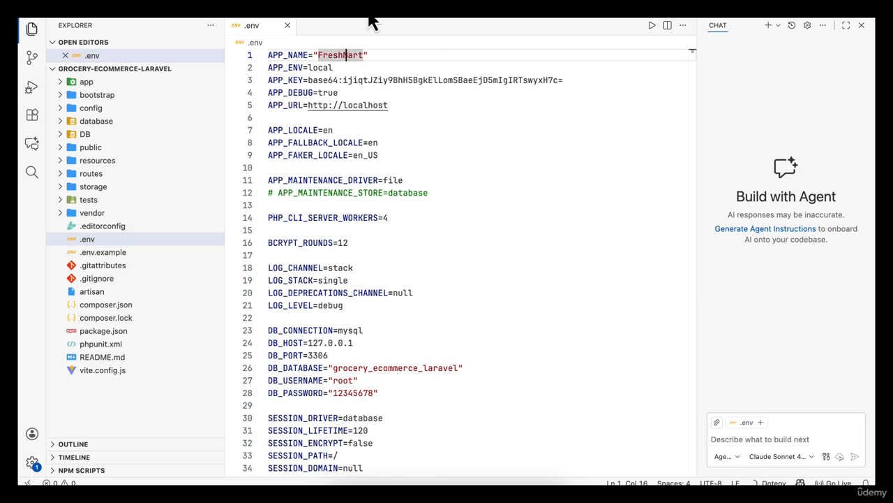
{"action": "left_click", "coordinate": [459, 193]}
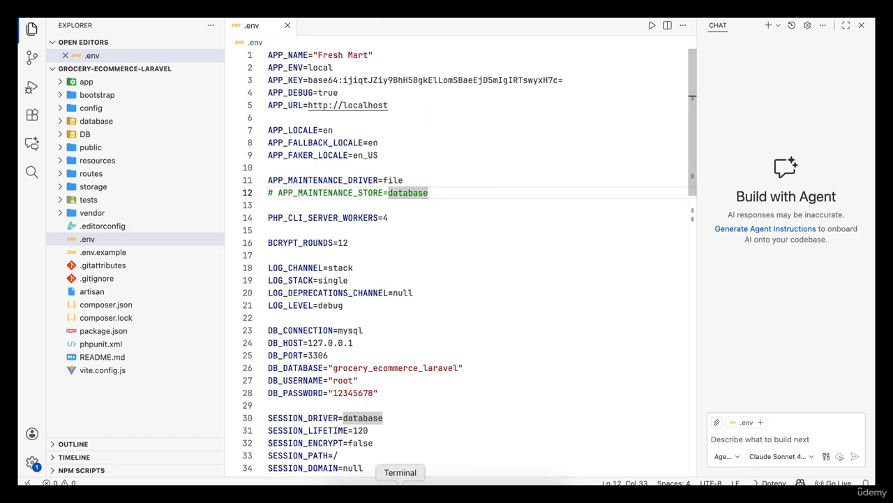
- Examine the FreshMart HTML site and the admin_panel_laravel database's export and operations pages in phpMyAdmin
{"action": "left_click", "coordinate": [379, 489]}
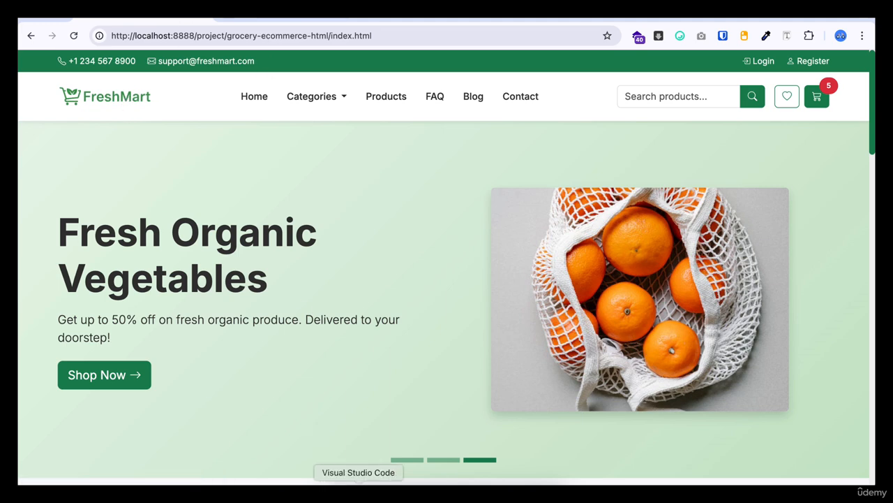
{"action": "left_click", "coordinate": [358, 488]}
{"action": "left_click", "coordinate": [451, 230]}
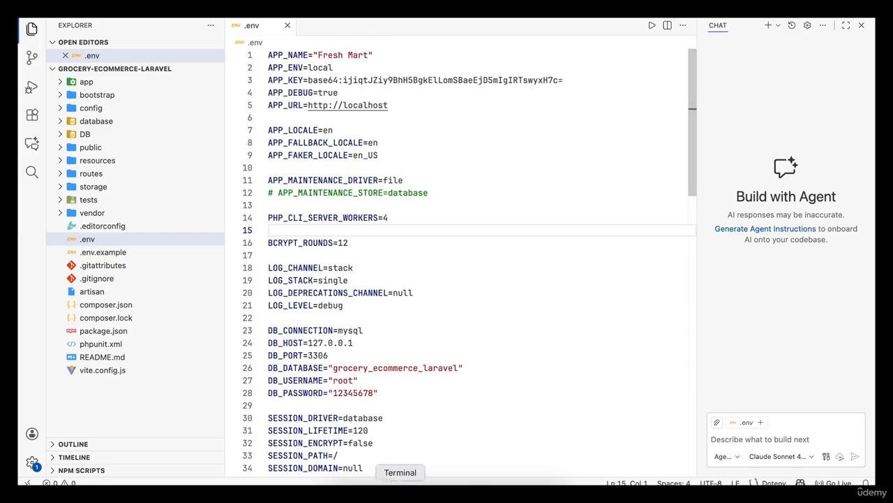
{"action": "left_click", "coordinate": [379, 488]}
{"action": "left_click", "coordinate": [418, 17]}
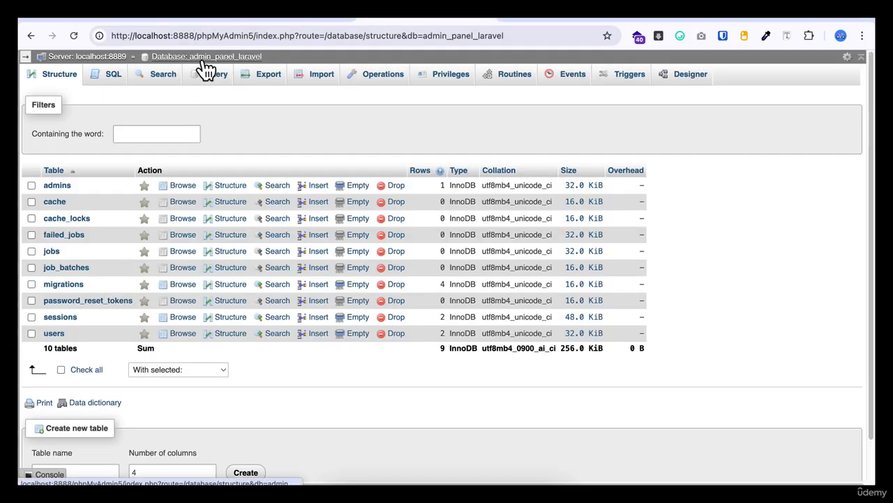
{"action": "left_click", "coordinate": [271, 77]}
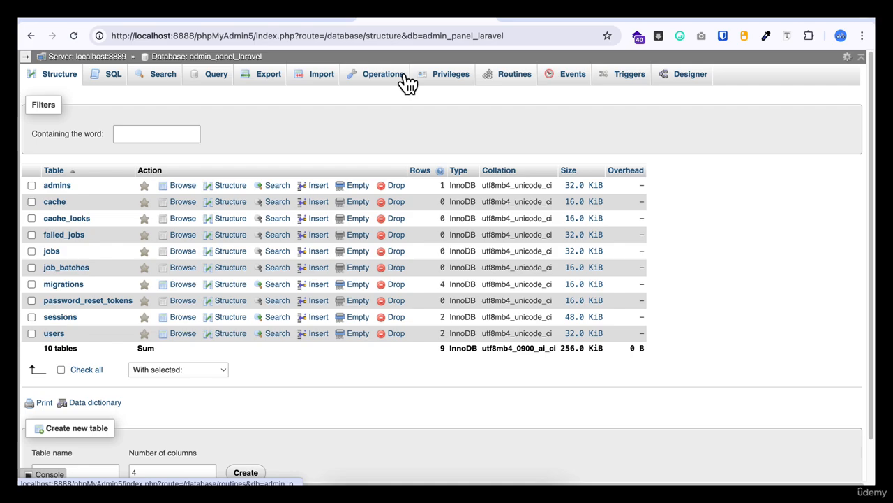
{"action": "left_click", "coordinate": [370, 80]}
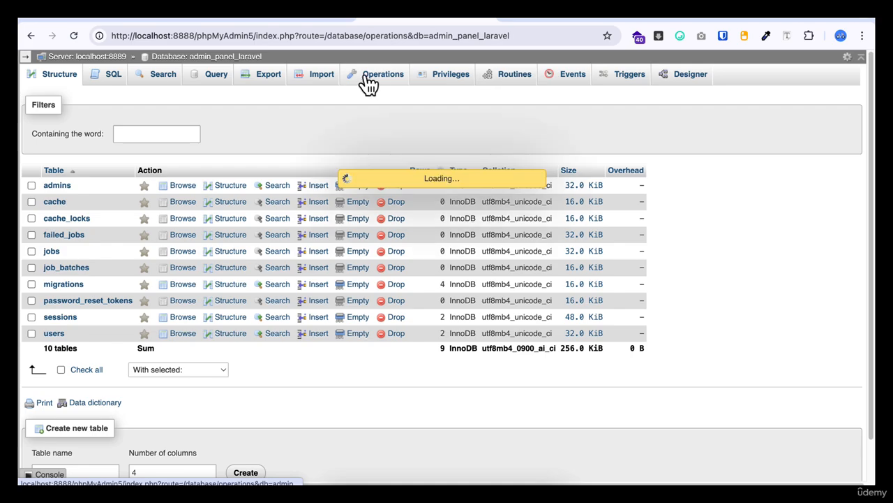
- Set DB_DATABASE in the .env file to "freshmart"
{"action": "left_click", "coordinate": [360, 490]}
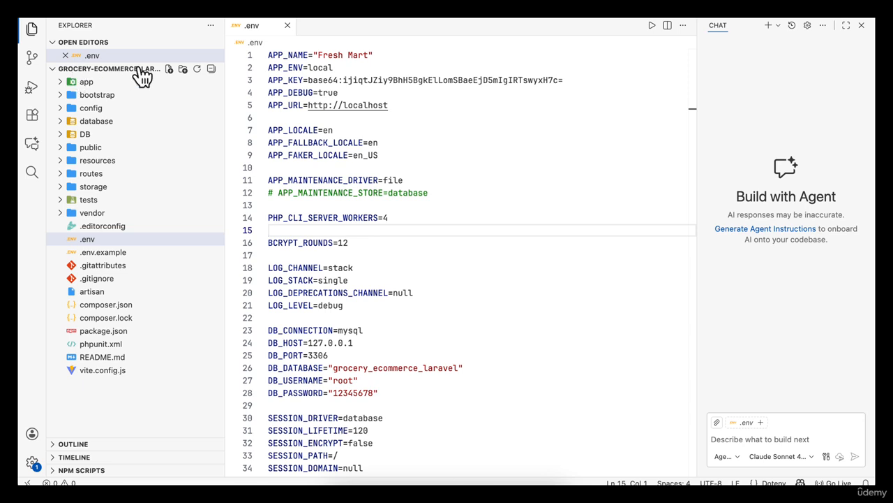
{"action": "double_click", "coordinate": [397, 367]}
{"action": "type", "text": "f"}
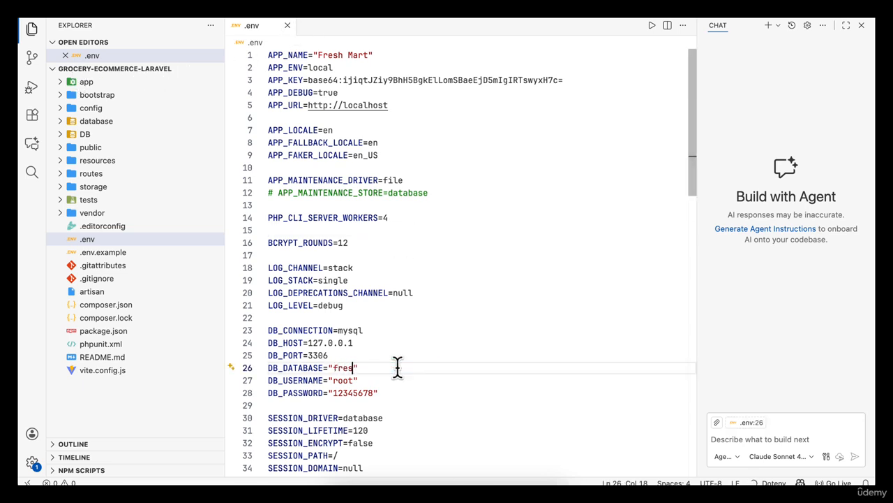
{"action": "type", "text": "reshmart"}
{"action": "left_click", "coordinate": [424, 305]}
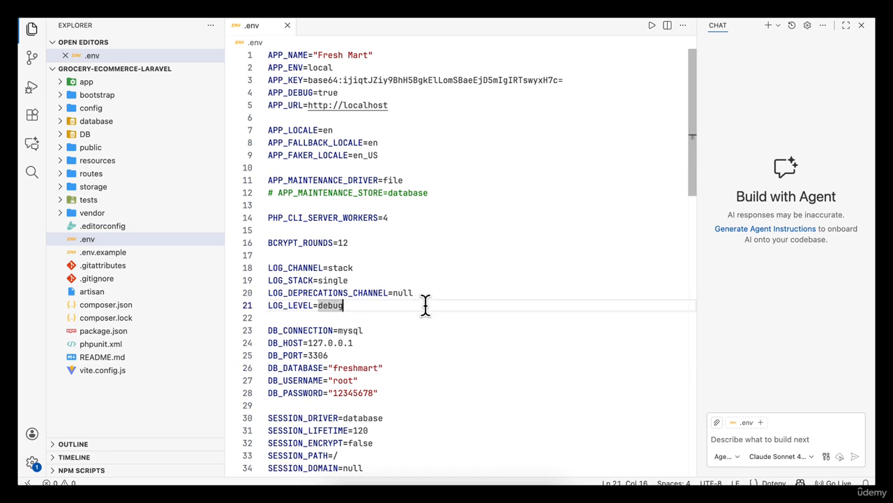
{"action": "left_click", "coordinate": [361, 368]}
{"action": "double_click", "coordinate": [362, 368]}
{"action": "key", "text": "super+c"}
{"action": "left_click", "coordinate": [416, 367]}
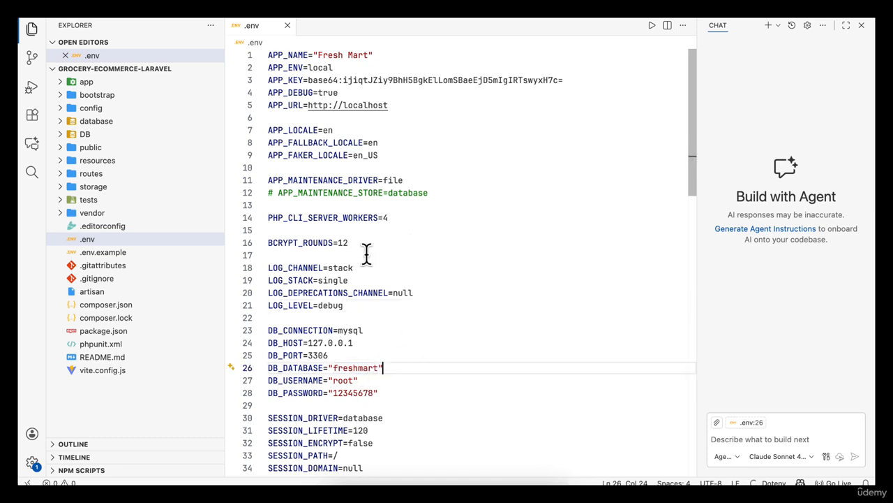
- Rename the grocery-ecommerce-laravel project folder to freshmart in Finder
{"action": "left_click", "coordinate": [287, 25]}
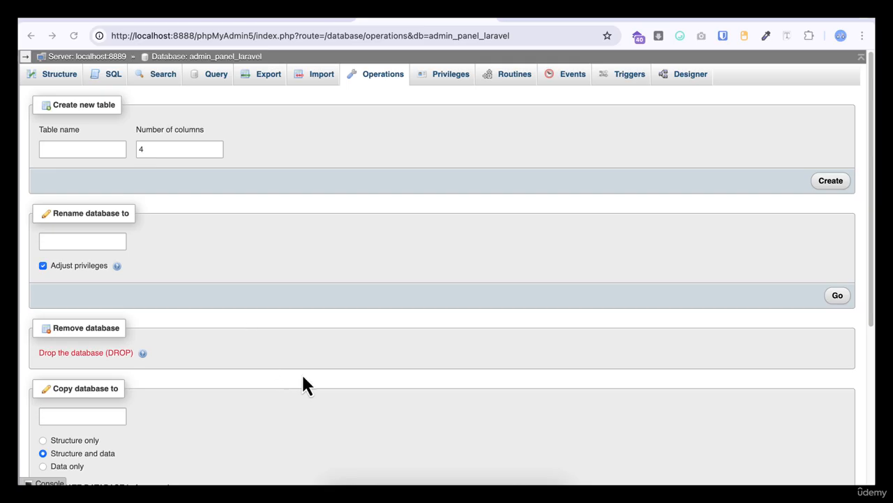
{"action": "left_click", "coordinate": [338, 492]}
{"action": "left_click", "coordinate": [463, 235]}
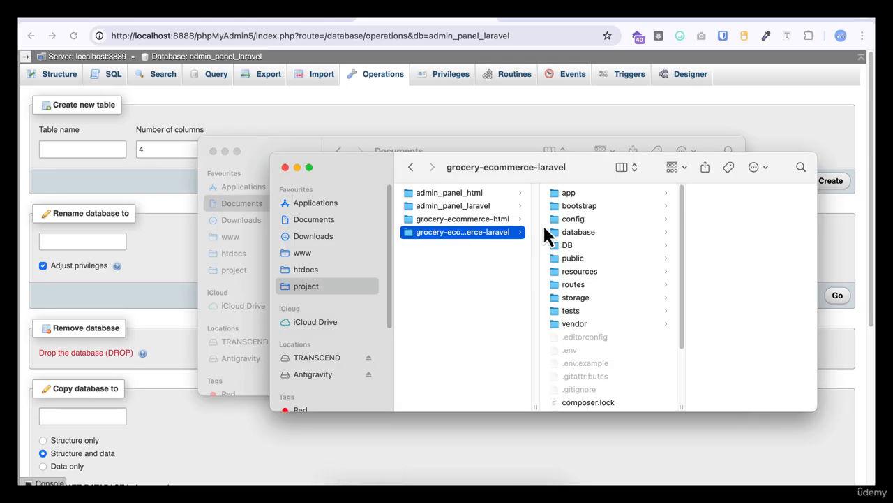
{"action": "type", "text": "freshmart"}
{"action": "key", "text": "Return"}
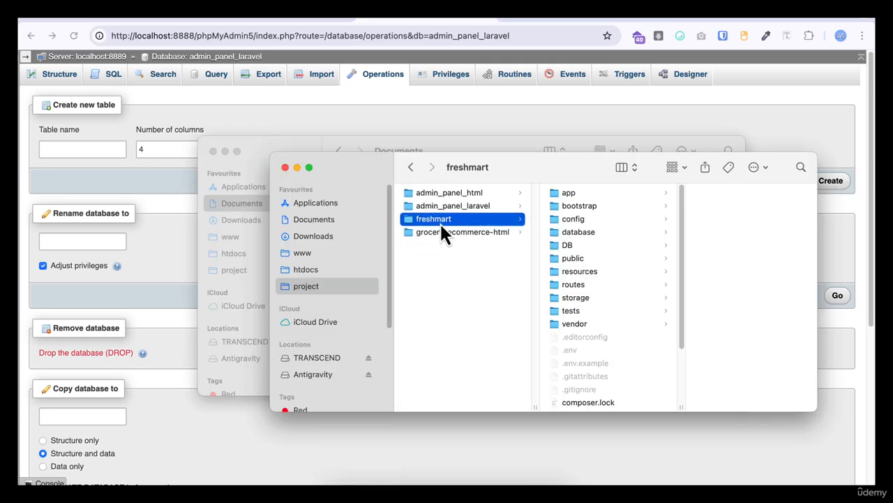
- Rename the grocery-ecommerce-html folder to freshmart-html by pasting freshmart over its prefix
{"action": "left_click", "coordinate": [489, 233]}
{"action": "left_click", "coordinate": [499, 233]}
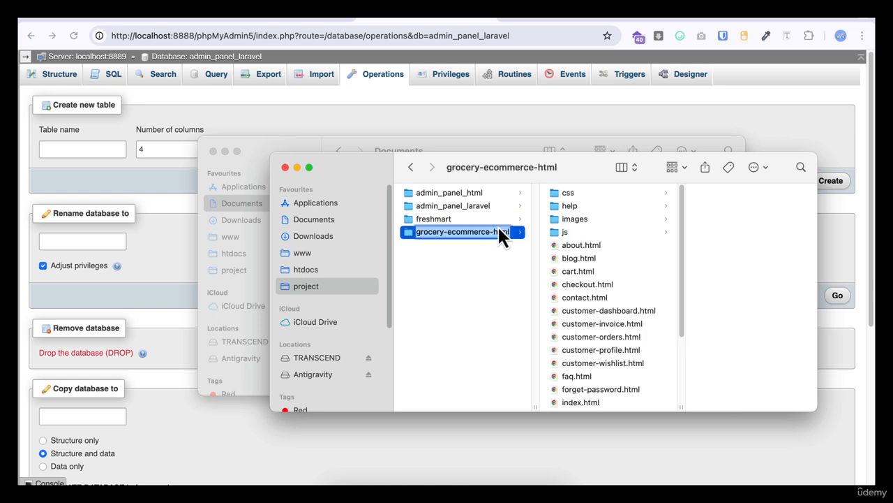
{"action": "key", "text": "Left"}
{"action": "key", "text": "Left"}
{"action": "key", "text": "shift+super+Left"}
{"action": "key", "text": "super+v"}
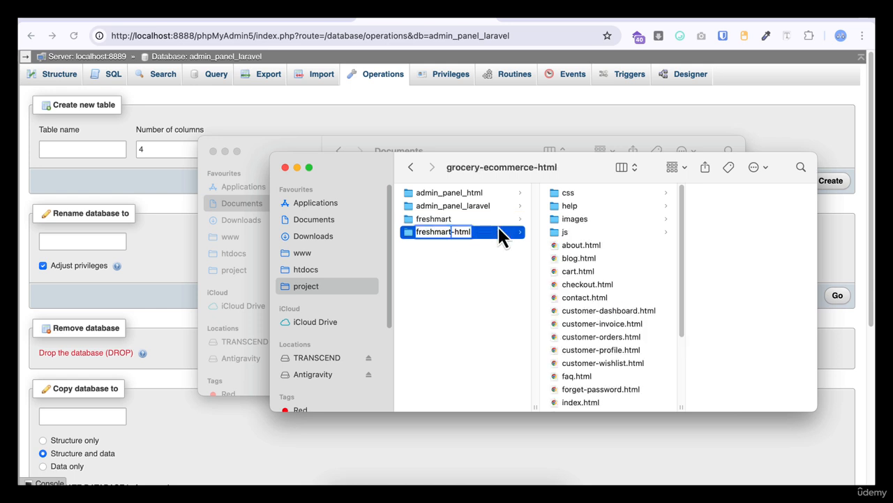
{"action": "key", "text": "Return"}
- Rename the freshmart folder to freshmart_laravel
{"action": "left_click", "coordinate": [440, 218]}
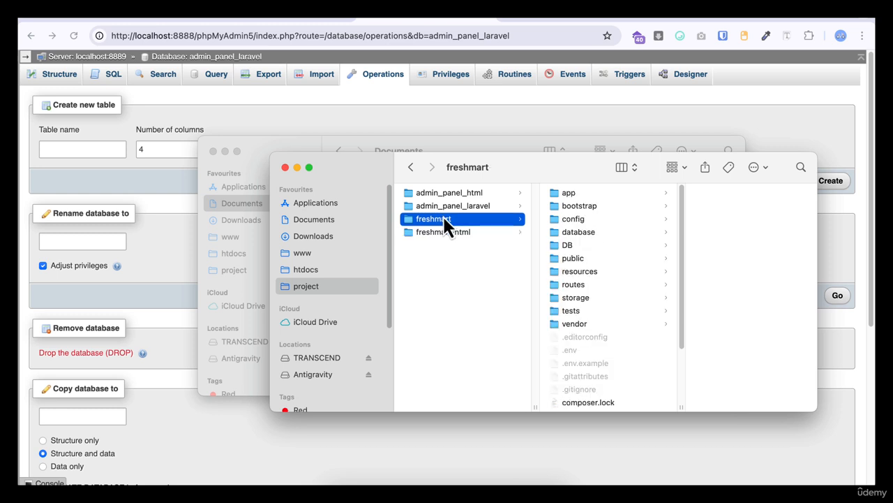
{"action": "key", "text": "Return"}
{"action": "key", "text": "Right"}
{"action": "type", "text": "_"}
{"action": "key", "text": "BackSpace"}
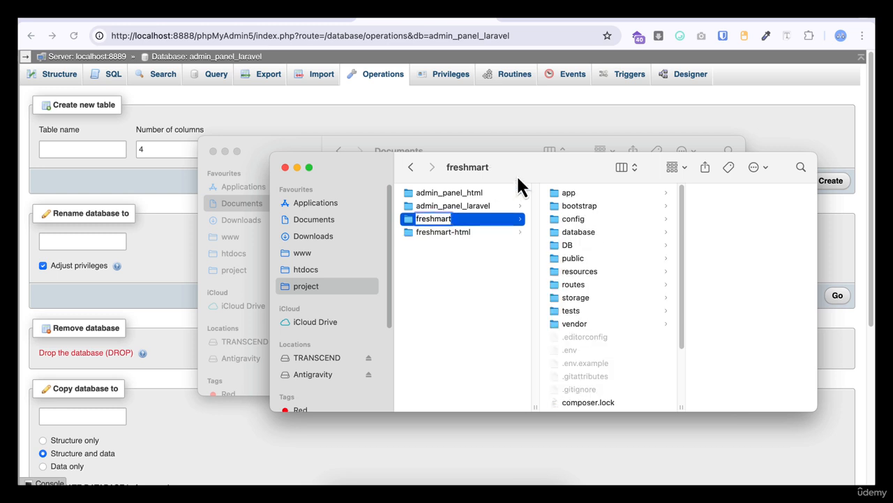
{"action": "type", "text": "-"}
{"action": "key", "text": "BackSpace"}
{"action": "type", "text": "_laravel"}
{"action": "key", "text": "Return"}
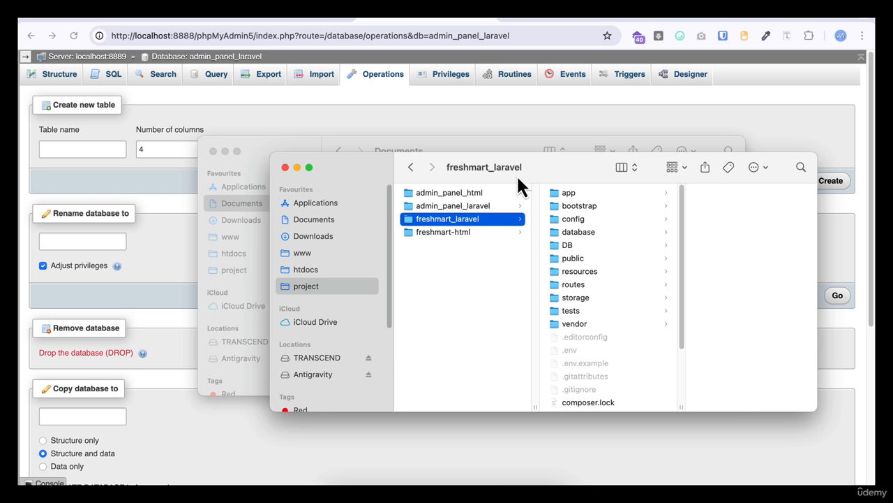
- Rename the freshmart-html folder to freshmart_html, replacing the hyphen with an underscore
{"action": "left_click", "coordinate": [454, 233]}
{"action": "key", "text": "Return"}
{"action": "key", "text": "Right"}
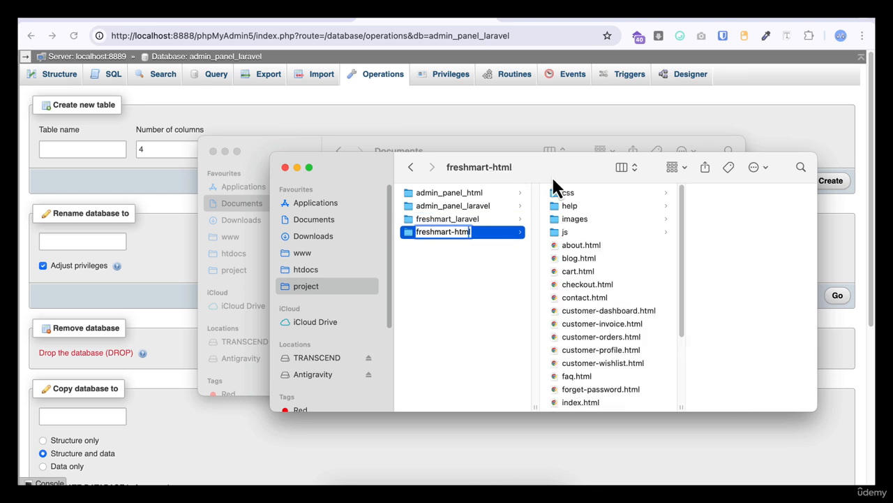
{"action": "key", "text": "Left"}
{"action": "key", "text": "Left"}
{"action": "key", "text": "Left"}
{"action": "key", "text": "Left"}
{"action": "key", "text": "BackSpace"}
{"action": "type", "text": "_"}
{"action": "key", "text": "Return"}
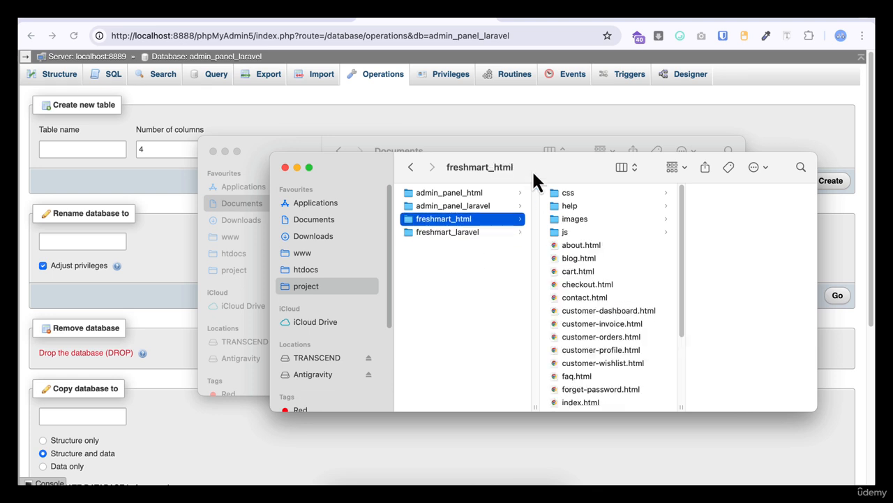
- Open the freshmart_laravel folder from the project directory in VS Code
{"action": "left_click", "coordinate": [455, 289]}
{"action": "left_click", "coordinate": [461, 234]}
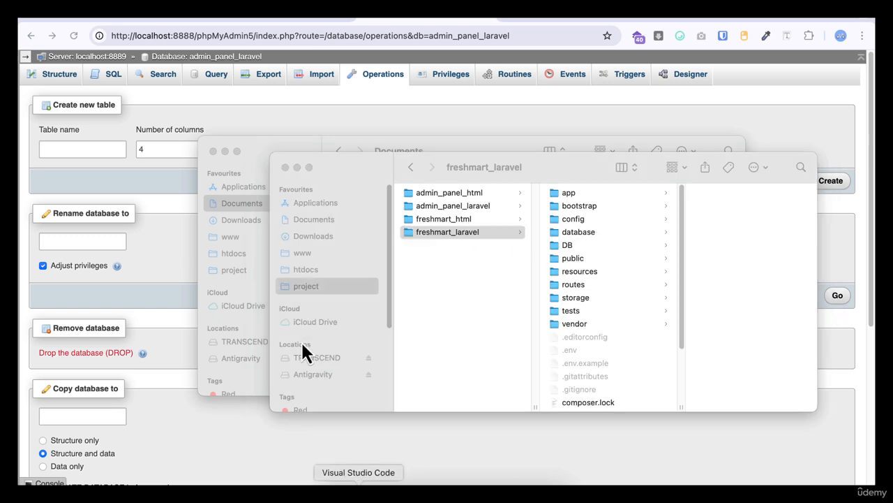
{"action": "left_click", "coordinate": [359, 481]}
{"action": "left_click", "coordinate": [135, 98]}
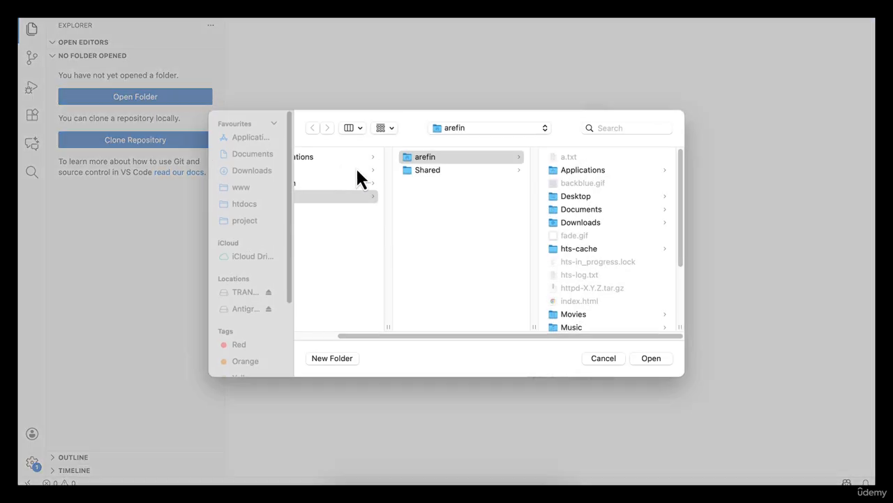
{"action": "left_click", "coordinate": [241, 221]}
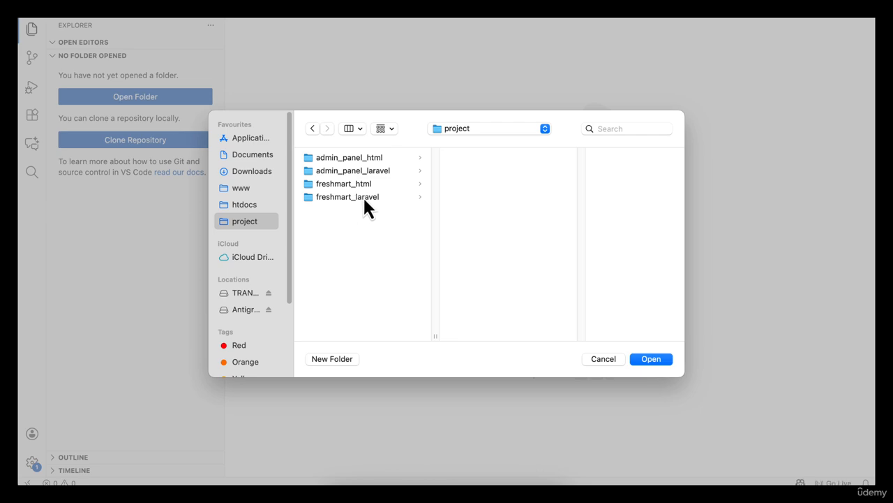
{"action": "left_click", "coordinate": [363, 196]}
{"action": "key", "text": "Return"}
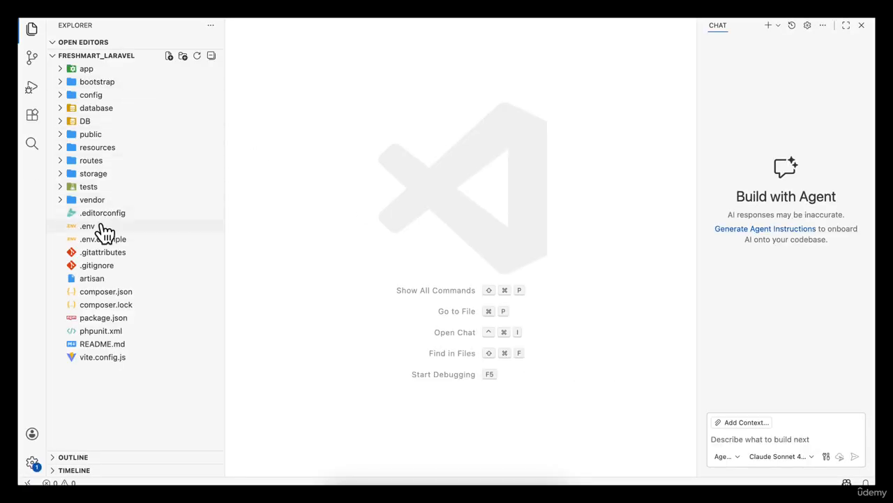
- Open the .env file and set DB_DATABASE to "freshmart_laravel"
{"action": "left_click", "coordinate": [101, 226]}
{"action": "scroll", "coordinate": [395, 325], "scroll_direction": "down", "scroll_amount": 1}
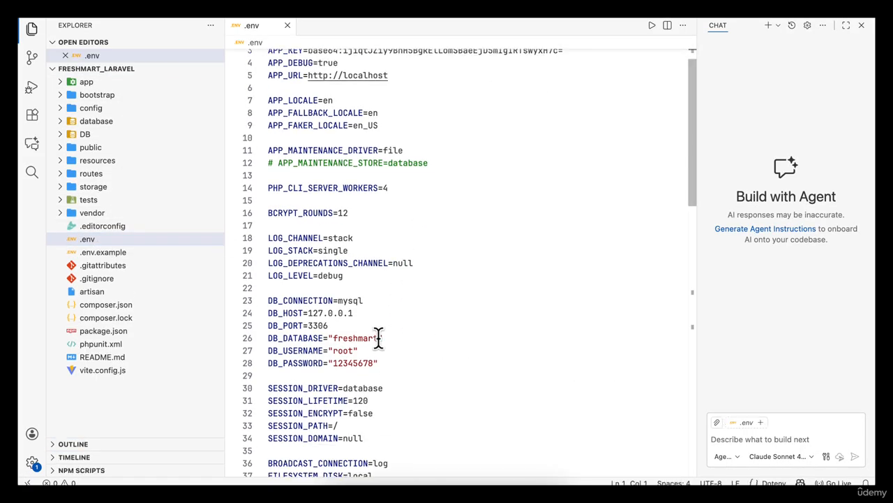
{"action": "left_click", "coordinate": [378, 338]}
{"action": "type", "text": "_laravel"}
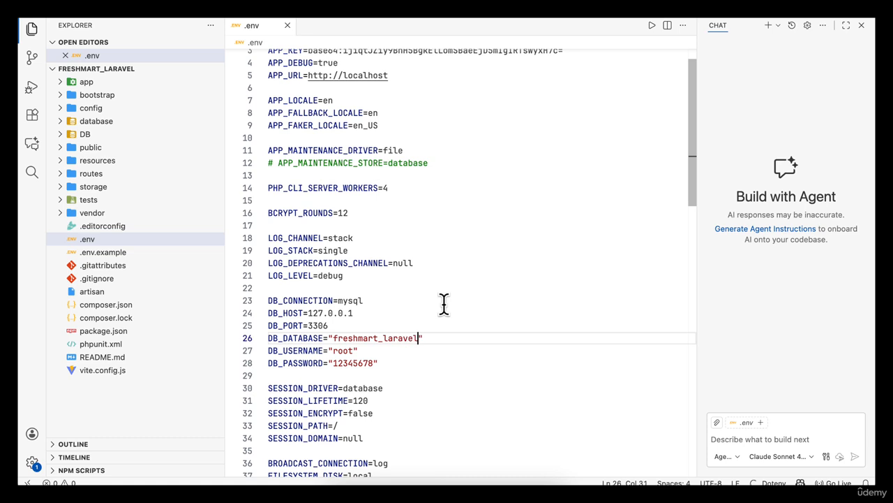
- Copy the database name and rename the admin_panel_laravel database to freshmart_laravel in phpMyAdmin
{"action": "double_click", "coordinate": [388, 338]}
{"action": "key", "text": "super+c"}
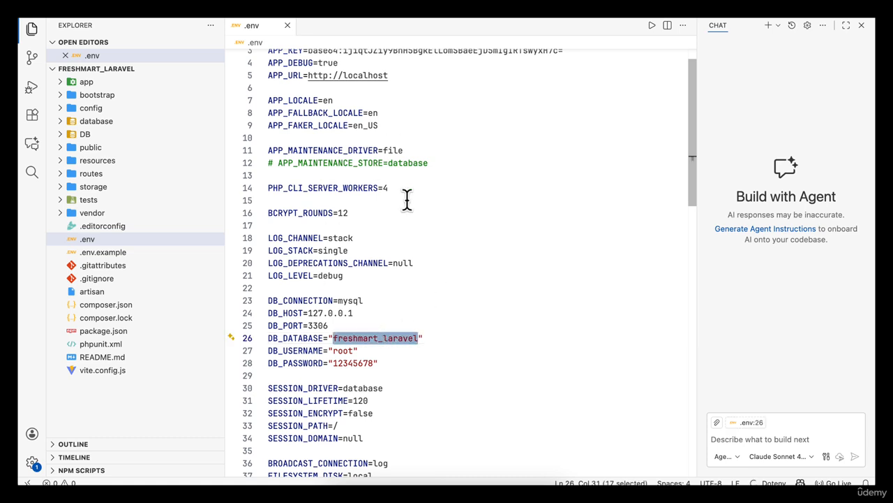
{"action": "scroll", "coordinate": [407, 200], "scroll_direction": "up", "scroll_amount": 1}
{"action": "left_click", "coordinate": [379, 478]}
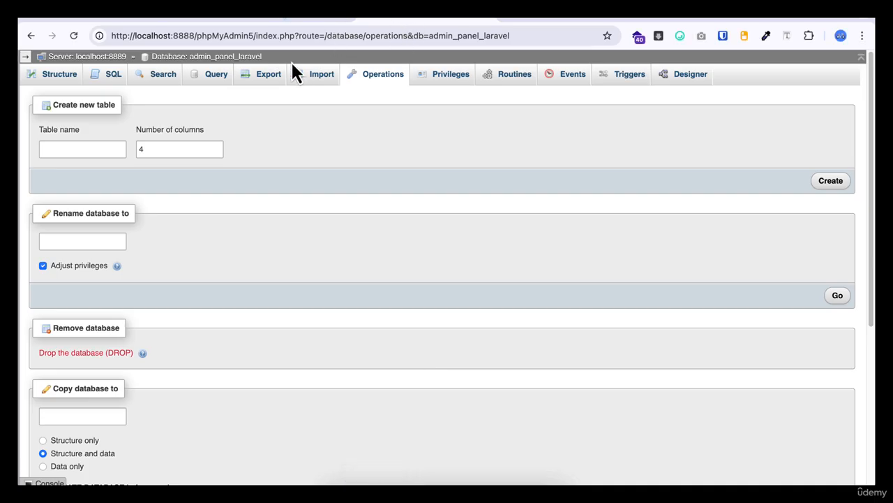
{"action": "left_click", "coordinate": [227, 58]}
{"action": "left_click", "coordinate": [376, 75]}
{"action": "left_click", "coordinate": [98, 242]}
{"action": "key", "text": "super+v"}
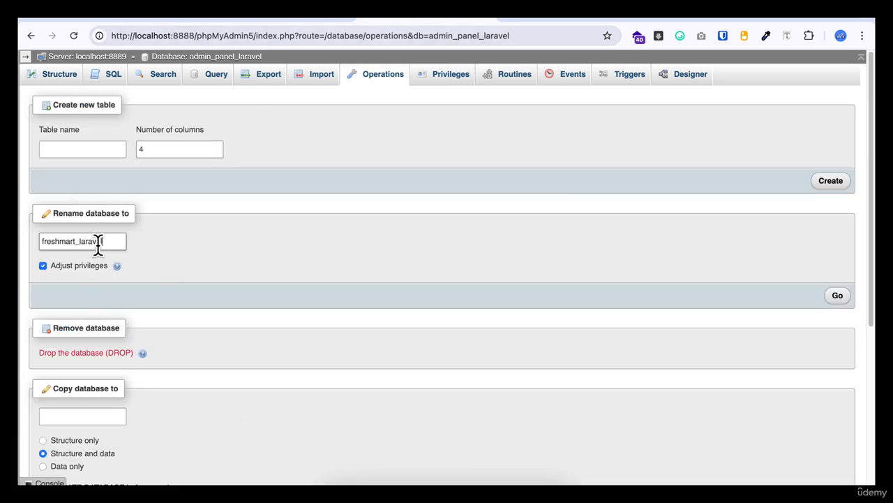
{"action": "left_click", "coordinate": [838, 298]}
{"action": "left_click", "coordinate": [459, 298]}
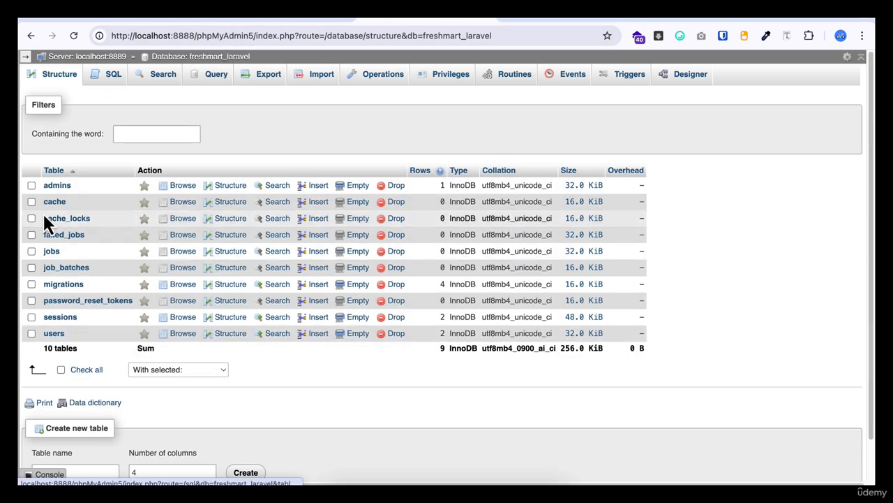
- Open the admins table and change the admin row's email domain to example.com
{"action": "left_click", "coordinate": [59, 186]}
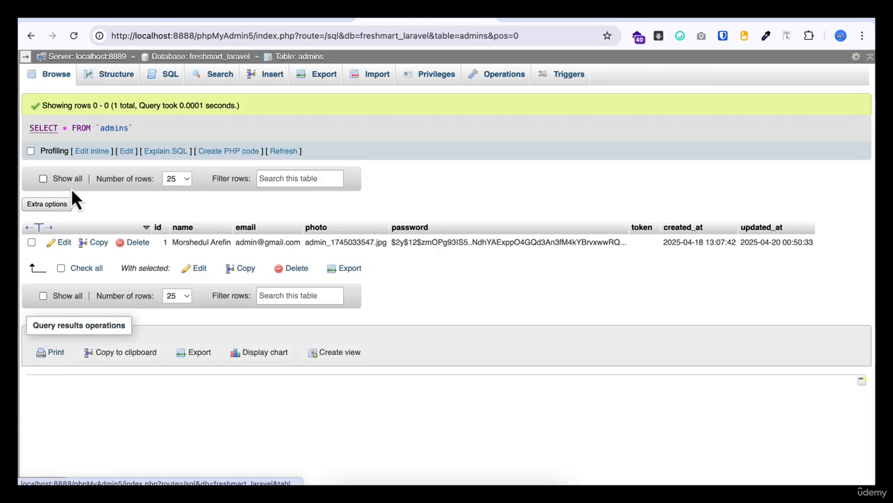
{"action": "double_click", "coordinate": [267, 244]}
{"action": "double_click", "coordinate": [238, 241]}
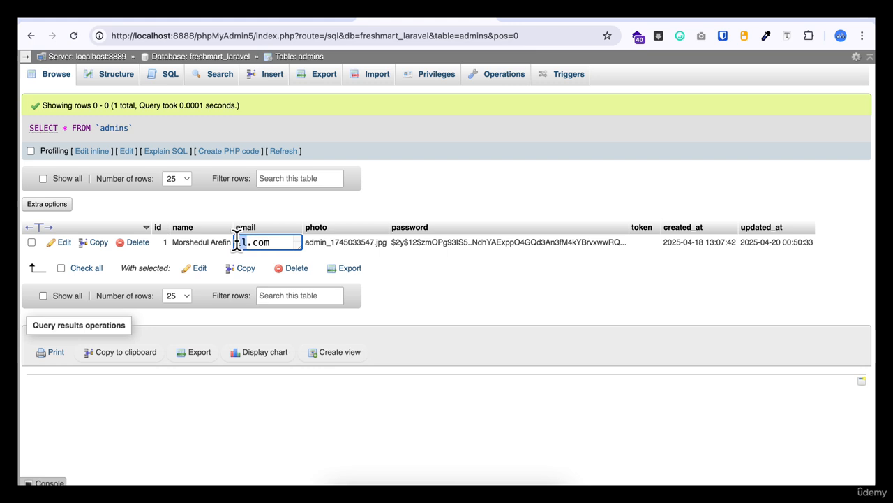
{"action": "type", "text": "example"}
{"action": "key", "text": "Return"}
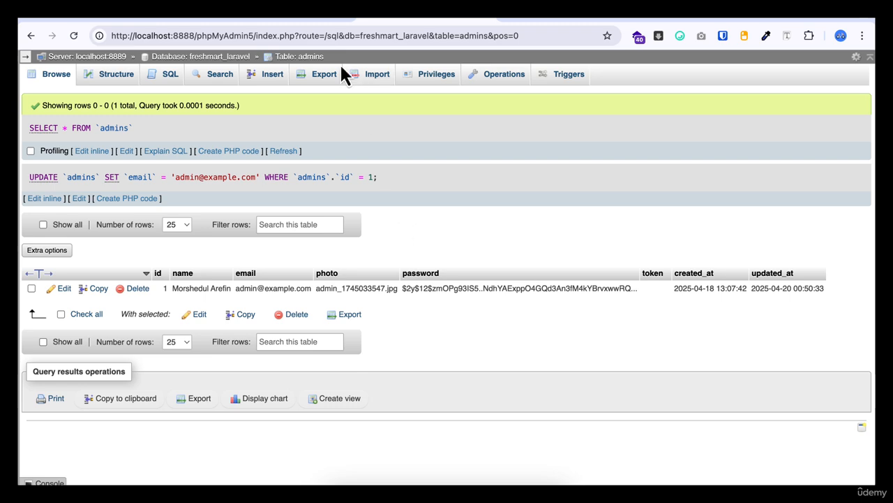
- Reload the admin login page at 127.0.0.1:8000 and return to the editor
{"action": "left_click", "coordinate": [288, 20]}
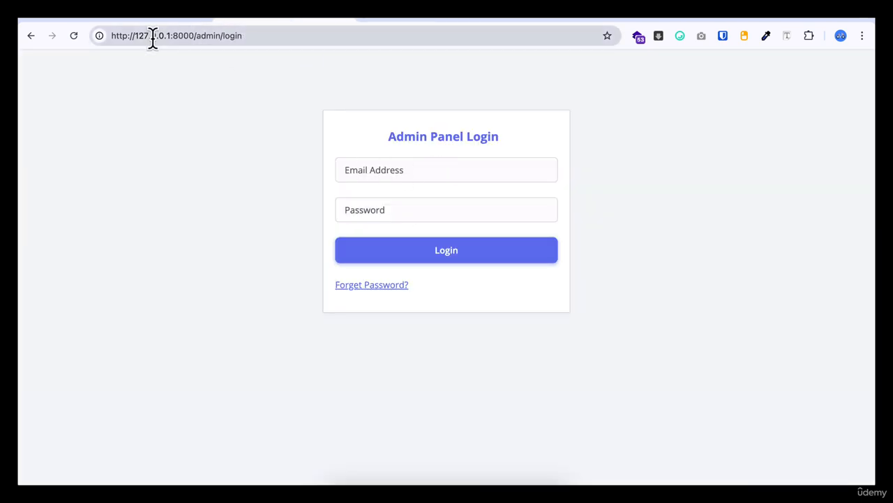
{"action": "left_click", "coordinate": [72, 36]}
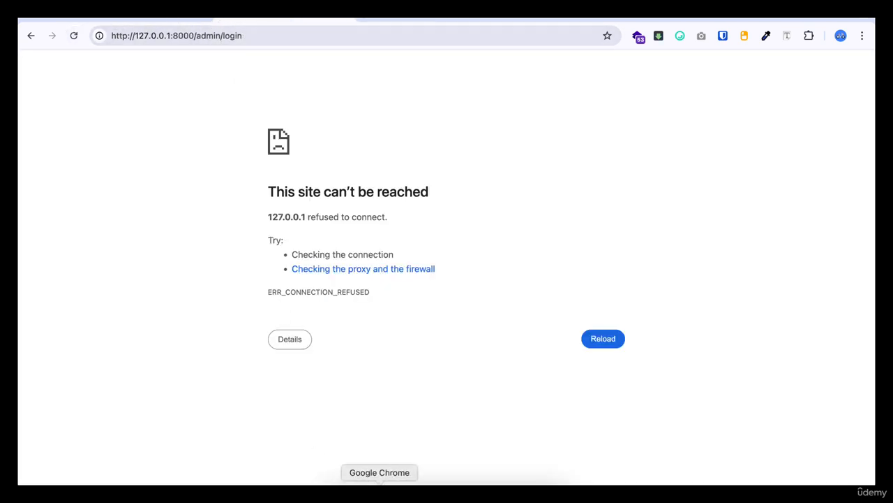
{"action": "left_click", "coordinate": [360, 481]}
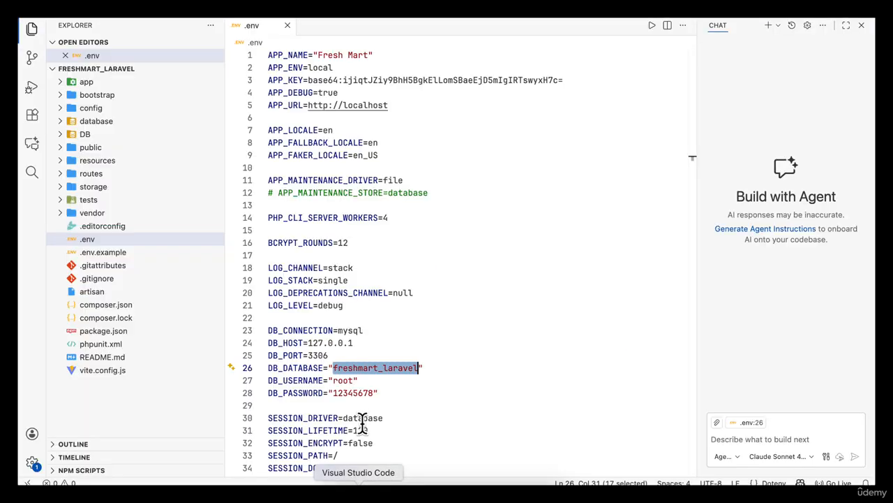
- Close the chat panel and start the development server with php artisan serve in a new terminal
{"action": "left_click", "coordinate": [862, 25]}
{"action": "left_click", "coordinate": [268, 3]}
{"action": "left_click", "coordinate": [275, 10]}
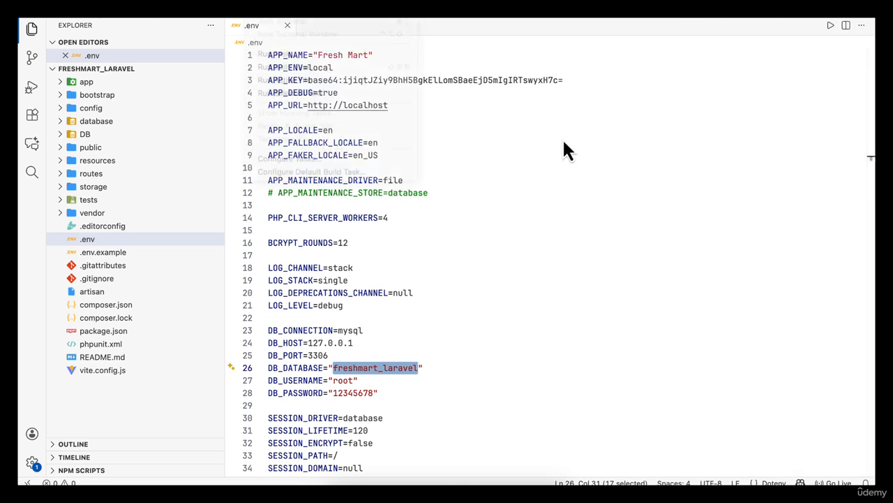
{"action": "type", "text": "php artis"}
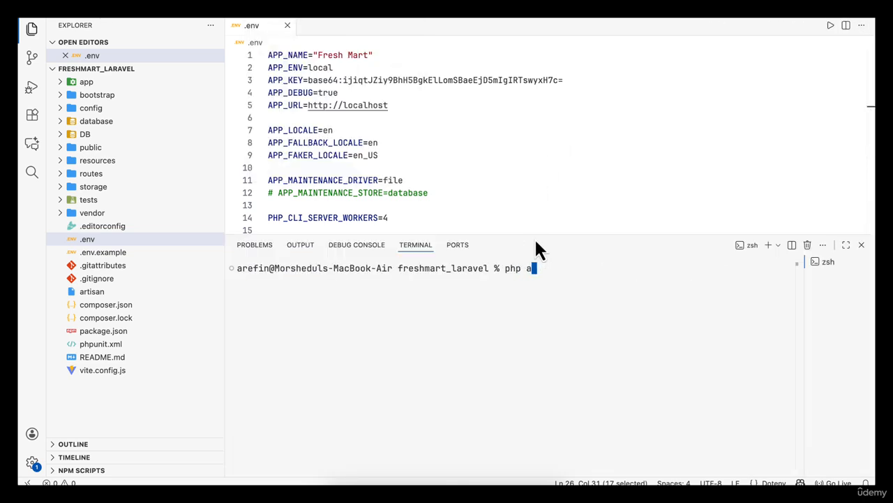
{"action": "type", "text": "an serve"}
{"action": "key", "text": "Return"}
- Open the local site and compare the database named in its error with phpMyAdmin and the .env DB_DATABASE setting
{"action": "left_click", "coordinate": [409, 291], "text": "super"}
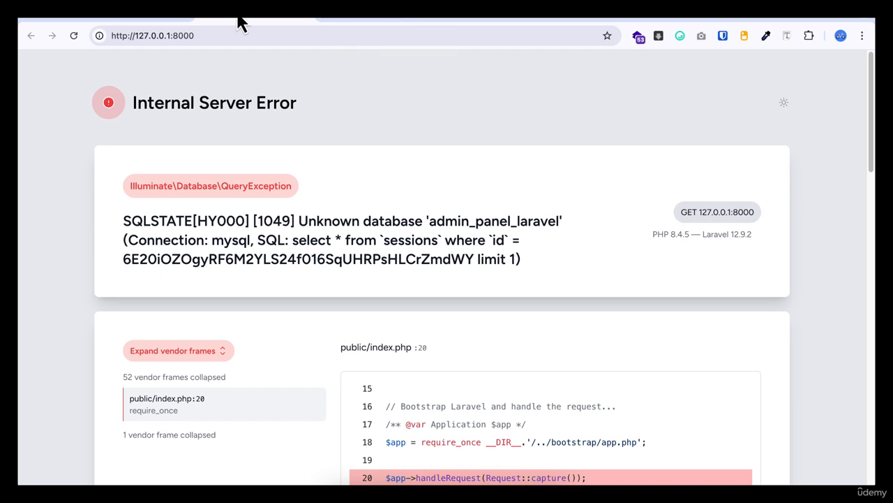
{"action": "double_click", "coordinate": [474, 219]}
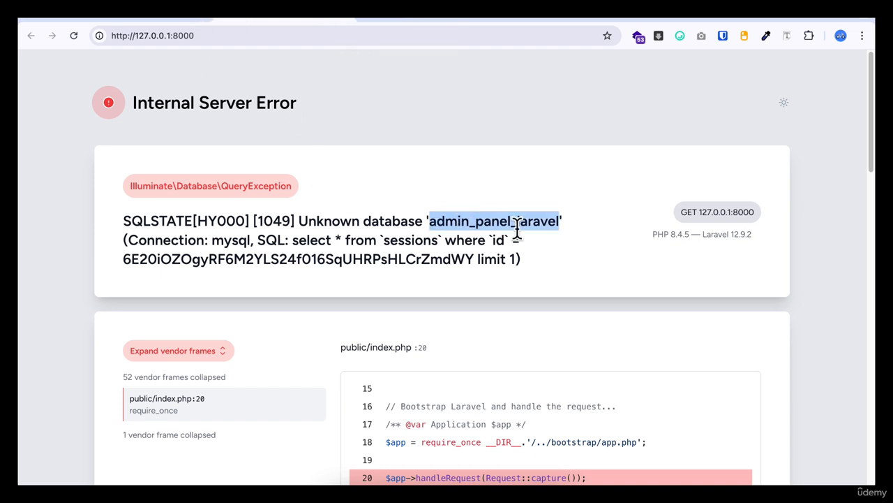
{"action": "left_click", "coordinate": [608, 243]}
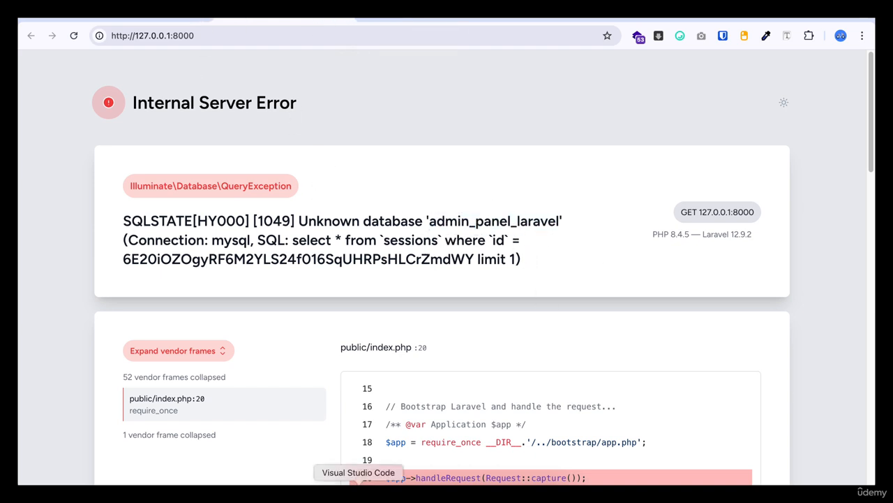
{"action": "left_click", "coordinate": [395, 20]}
{"action": "left_click", "coordinate": [228, 57]}
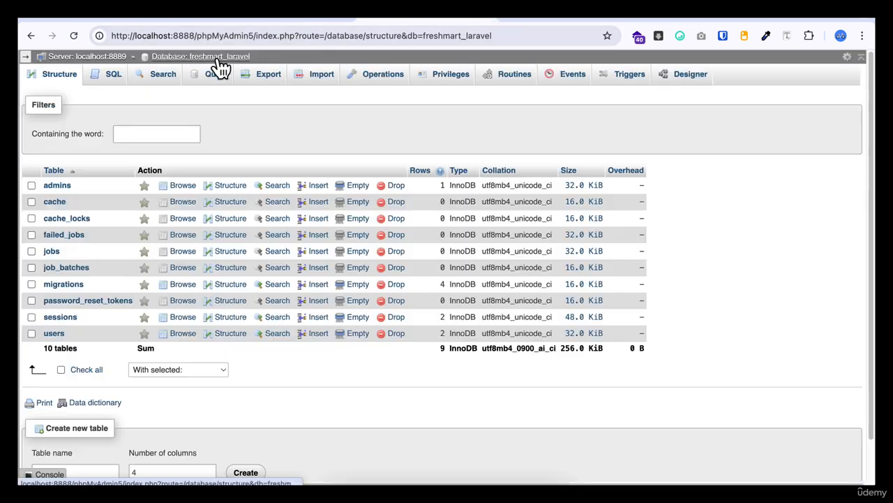
{"action": "left_click", "coordinate": [358, 487]}
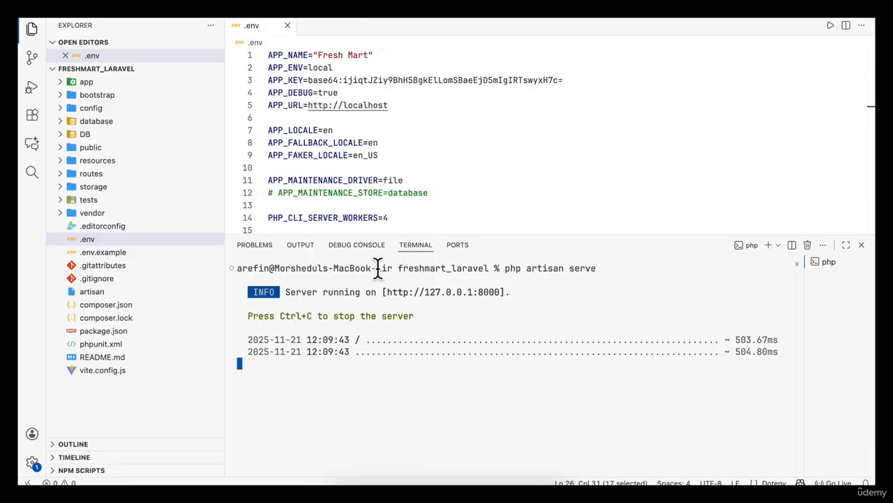
{"action": "left_click", "coordinate": [861, 245]}
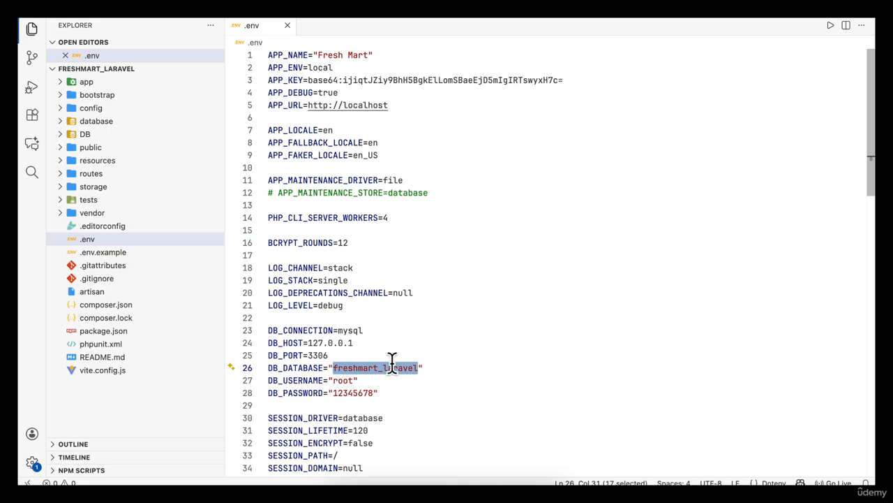
{"action": "left_click", "coordinate": [534, 268]}
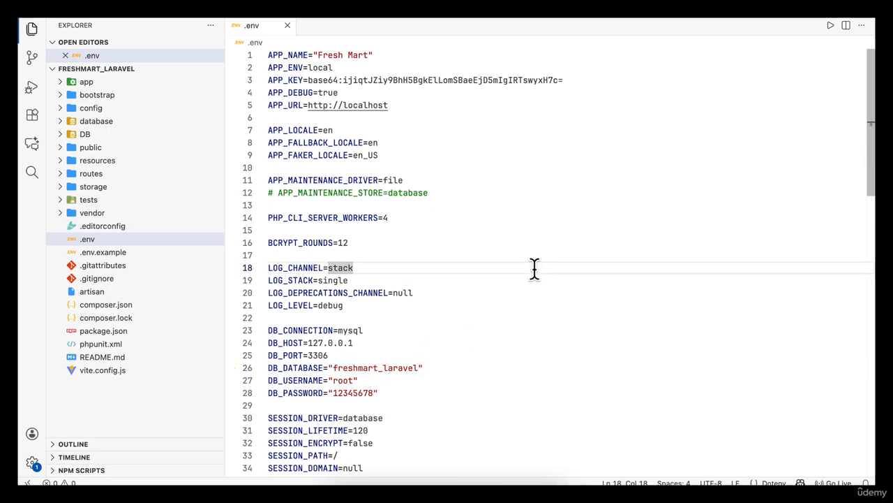
{"action": "scroll", "coordinate": [493, 253], "scroll_direction": "down", "scroll_amount": 10}
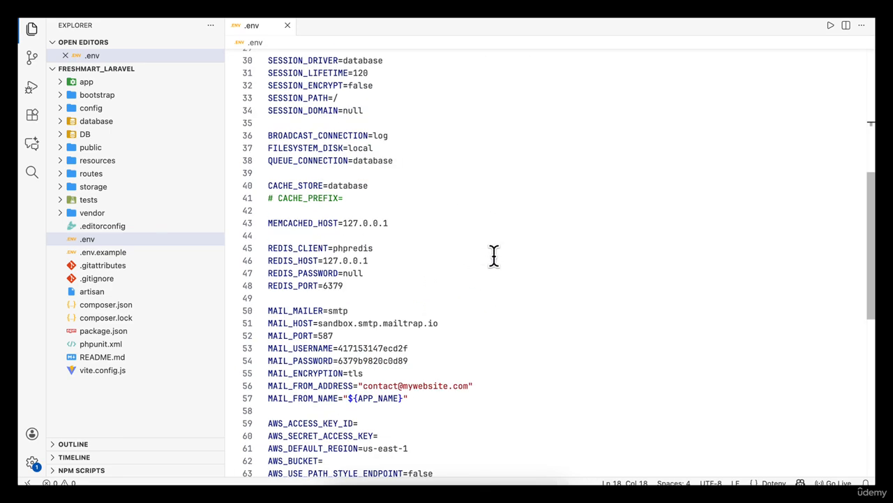
{"action": "scroll", "coordinate": [490, 262], "scroll_direction": "up", "scroll_amount": 10}
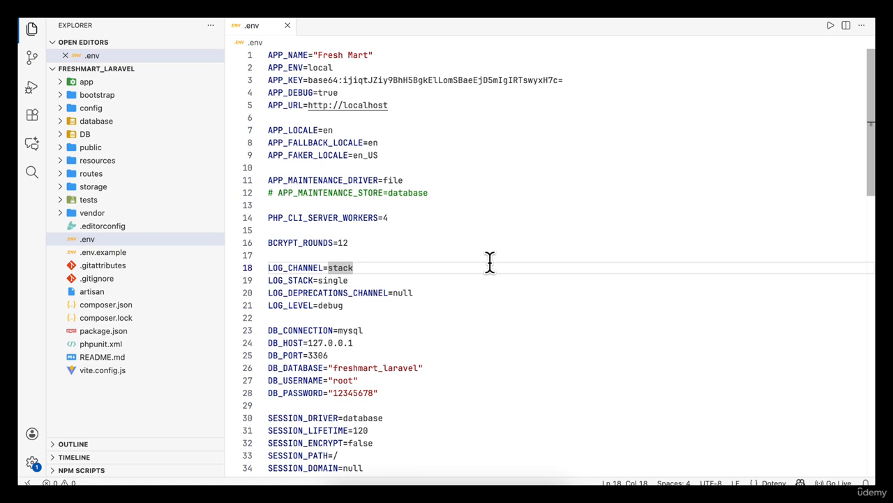
- Open another terminal and run php artisan config:clear followed by php artisan cache:clear
{"action": "left_click", "coordinate": [274, 1]}
{"action": "left_click", "coordinate": [283, 14]}
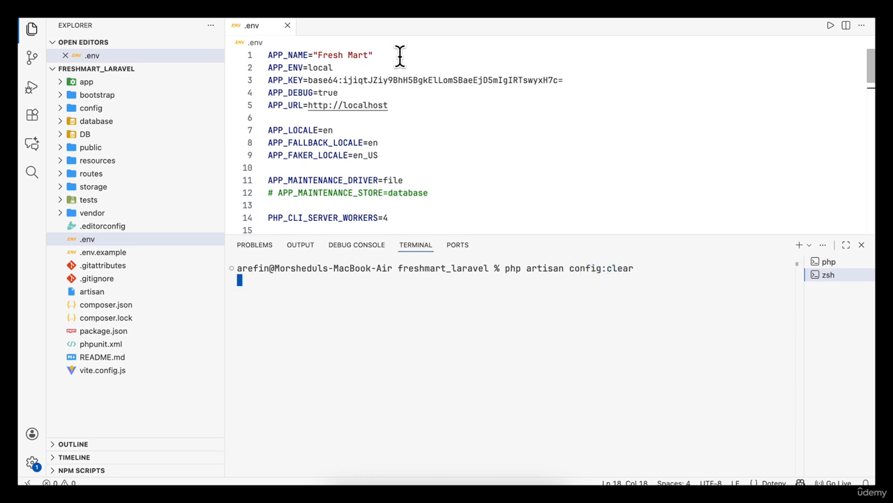
{"action": "key", "text": "Up"}
{"action": "key", "text": "Left"}
{"action": "key", "text": "Left"}
{"action": "key", "text": "Left"}
{"action": "key", "text": "BackSpace"}
{"action": "key", "text": "BackSpace"}
{"action": "key", "text": "BackSpace"}
{"action": "key", "text": "BackSpace"}
{"action": "key", "text": "BackSpace"}
{"action": "key", "text": "BackSpace"}
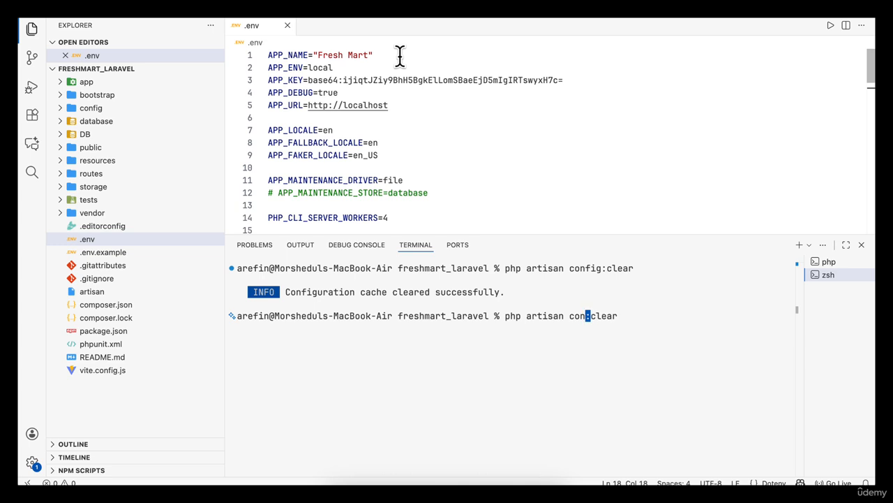
{"action": "type", "text": "cache"}
{"action": "key", "text": "Return"}
- Run php artisan route:clear and php artisan view:clear in the same terminal
{"action": "key", "text": "Up"}
{"action": "key", "text": "Left"}
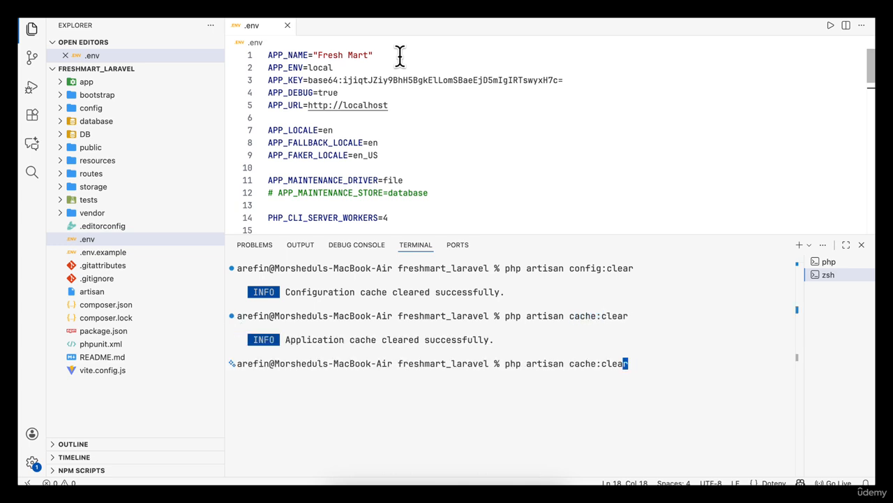
{"action": "key", "text": "BackSpace"}
{"action": "key", "text": "BackSpace"}
{"action": "key", "text": "BackSpace"}
{"action": "key", "text": "BackSpace"}
{"action": "type", "text": "route"}
{"action": "key", "text": "Return"}
{"action": "key", "text": "Up"}
{"action": "key", "text": "Left"}
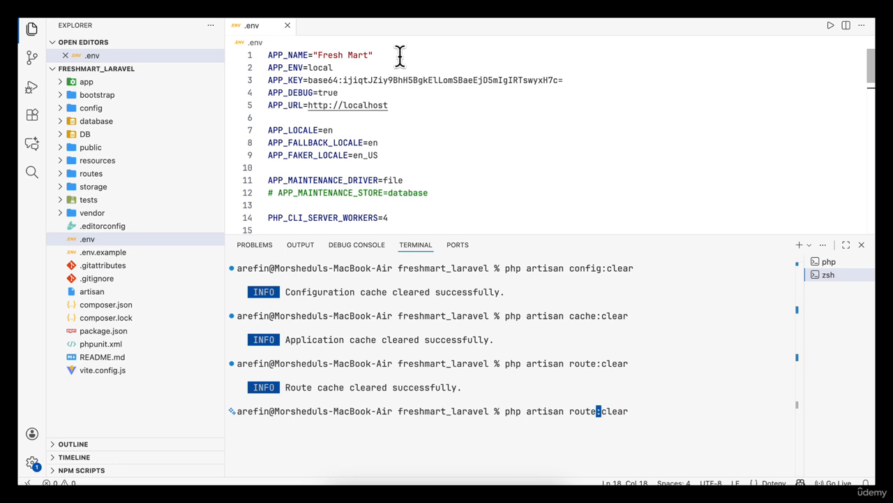
{"action": "key", "text": "BackSpace"}
{"action": "key", "text": "BackSpace"}
{"action": "key", "text": "BackSpace"}
{"action": "key", "text": "BackSpace"}
{"action": "key", "text": "BackSpace"}
{"action": "type", "text": "view"}
{"action": "key", "text": "Return"}
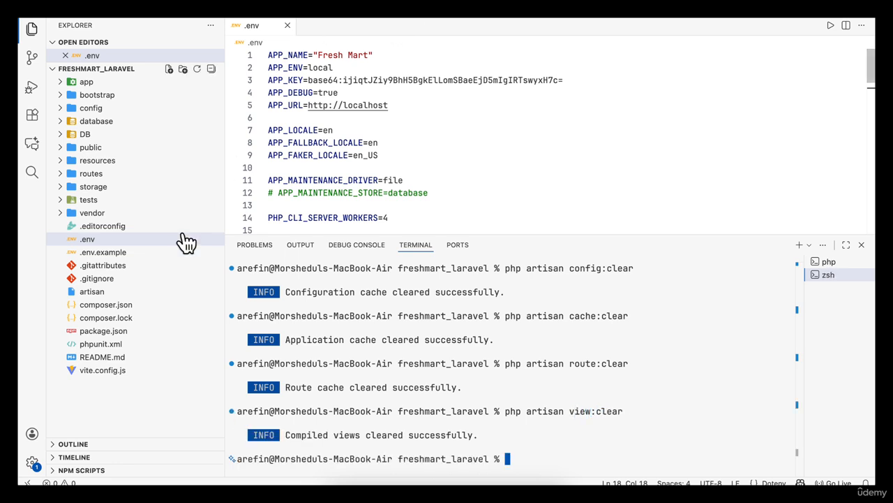
- Reload the site at 127.0.0.1:8000 and browse the Home, About, Login and Register pages
{"action": "left_click", "coordinate": [381, 479]}
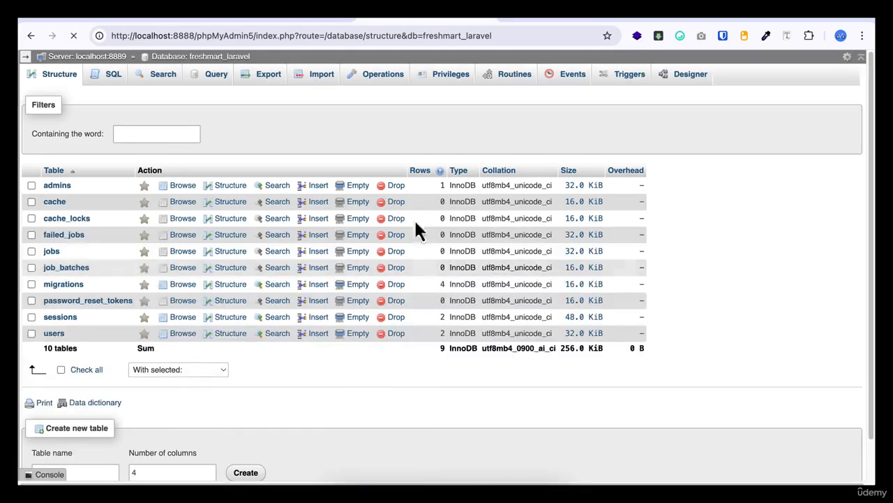
{"action": "left_click", "coordinate": [266, 19]}
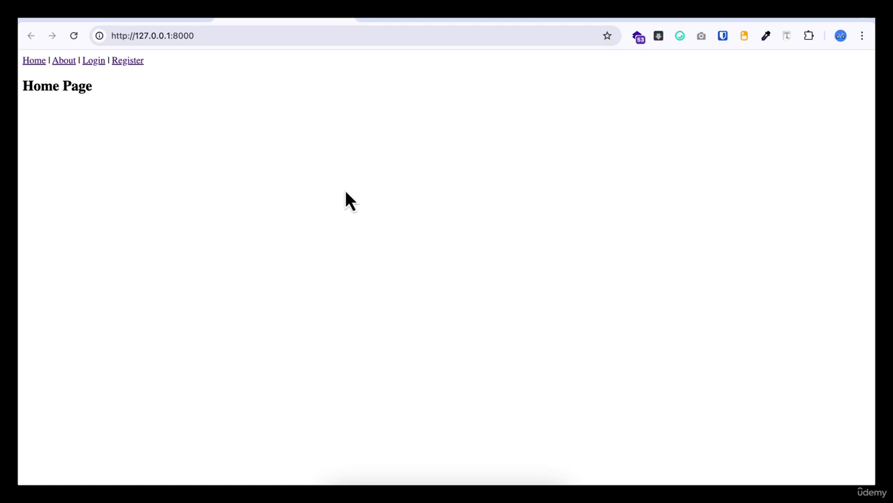
{"action": "left_click", "coordinate": [63, 61]}
{"action": "left_click", "coordinate": [94, 61]}
{"action": "left_click", "coordinate": [128, 62]}
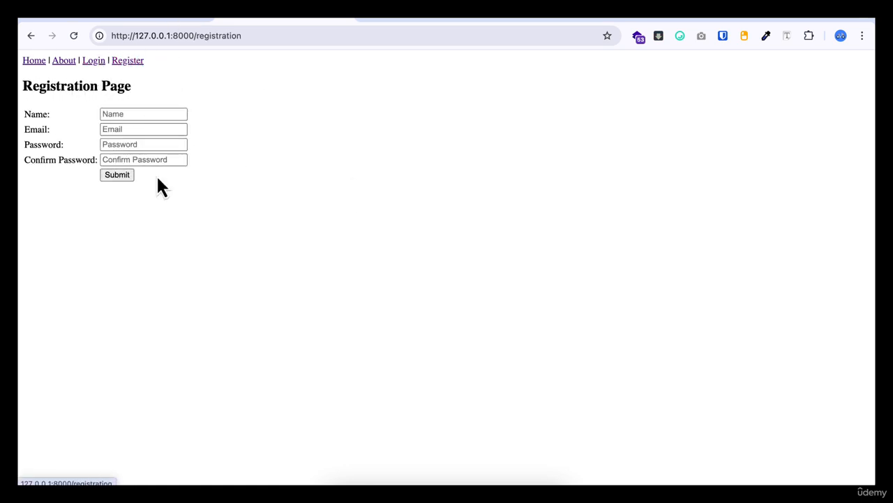
{"action": "left_click", "coordinate": [38, 62]}
{"action": "left_click", "coordinate": [123, 62]}
{"action": "left_click", "coordinate": [127, 144]}
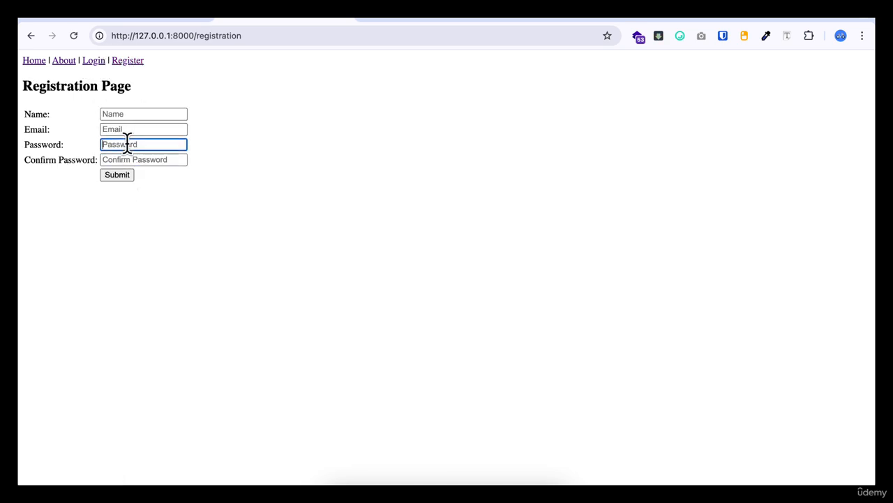
- Go to 127.0.0.1:8000/admin and log in to the admin panel with the admin email, dismissing the notification
{"action": "left_click", "coordinate": [247, 32]}
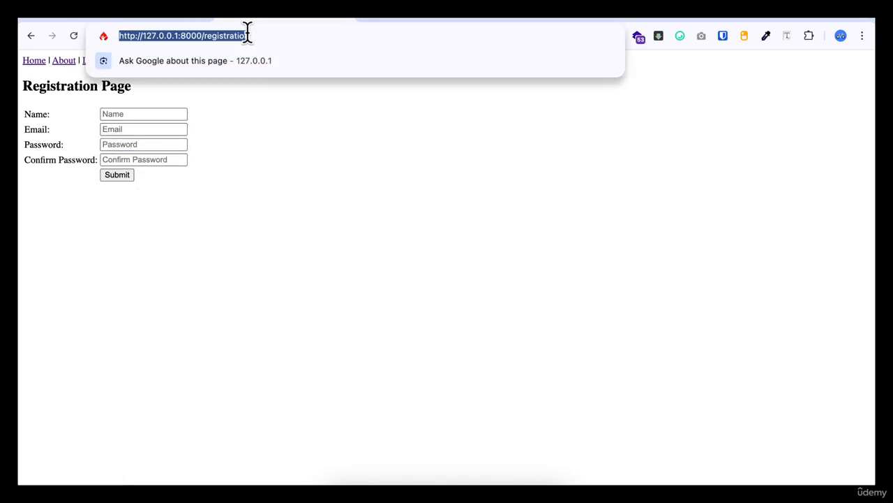
{"action": "double_click", "coordinate": [249, 34]}
{"action": "type", "text": "admin"}
{"action": "key", "text": "Return"}
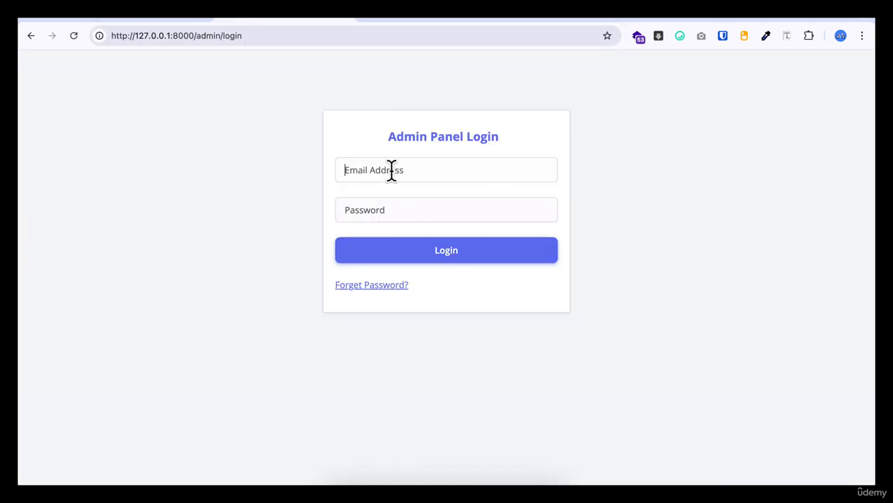
{"action": "type", "text": "adm"}
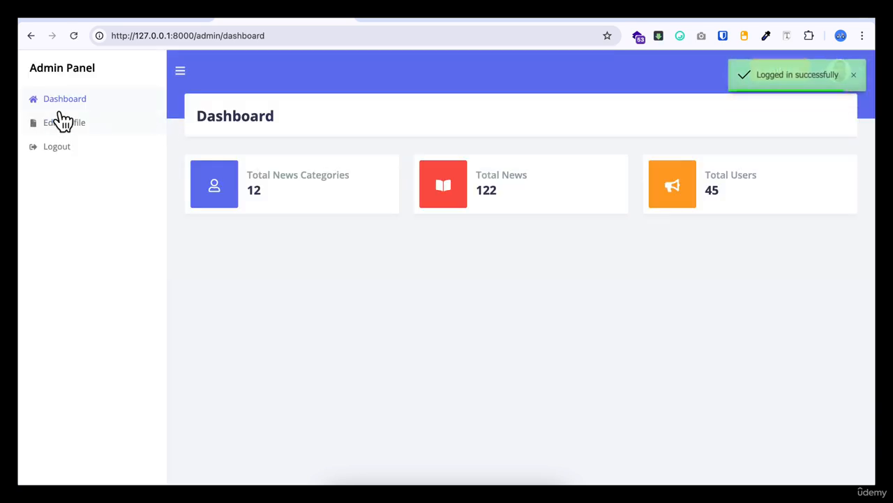
{"action": "left_click", "coordinate": [853, 75]}
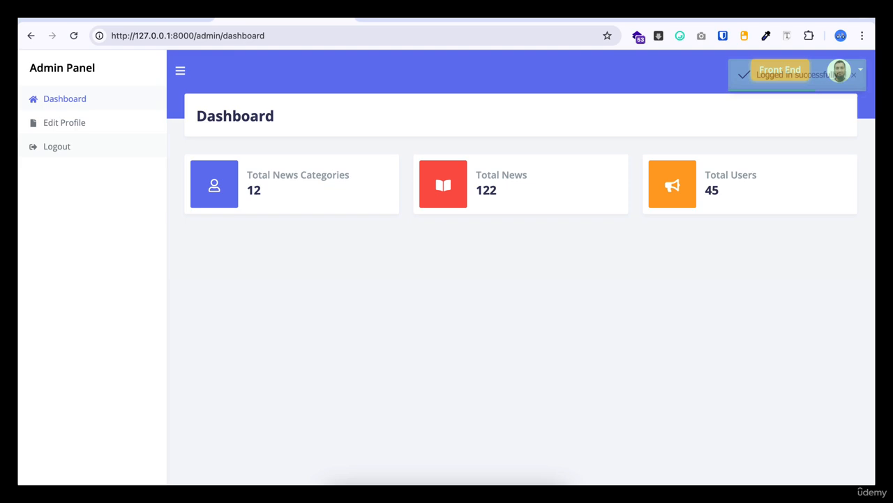
- Check the admin Edit Profile and Dashboard pages and look through the FreshMart template and phpMyAdmin tabs
{"action": "left_click", "coordinate": [87, 124]}
{"action": "left_click", "coordinate": [85, 100]}
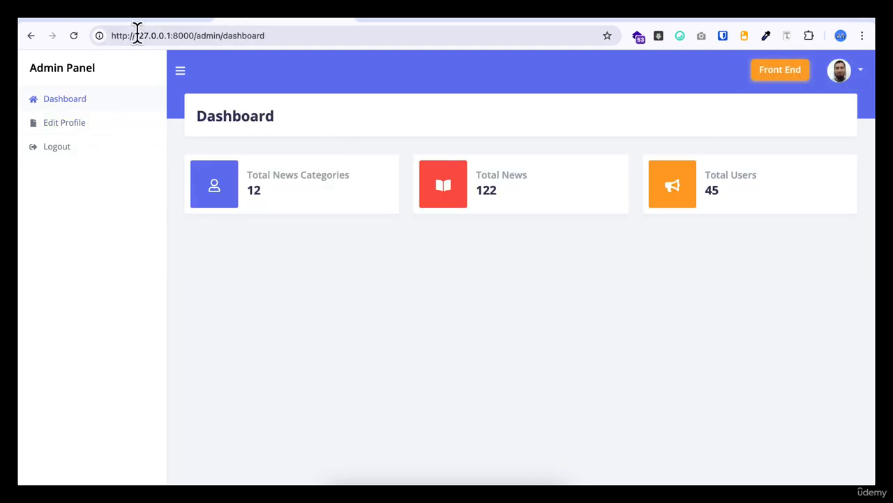
{"action": "left_click", "coordinate": [159, 14]}
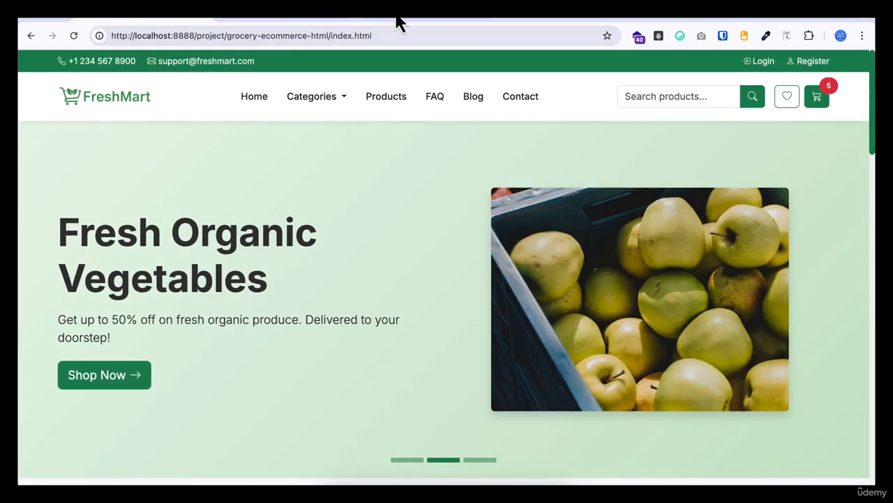
{"action": "left_click", "coordinate": [396, 13]}
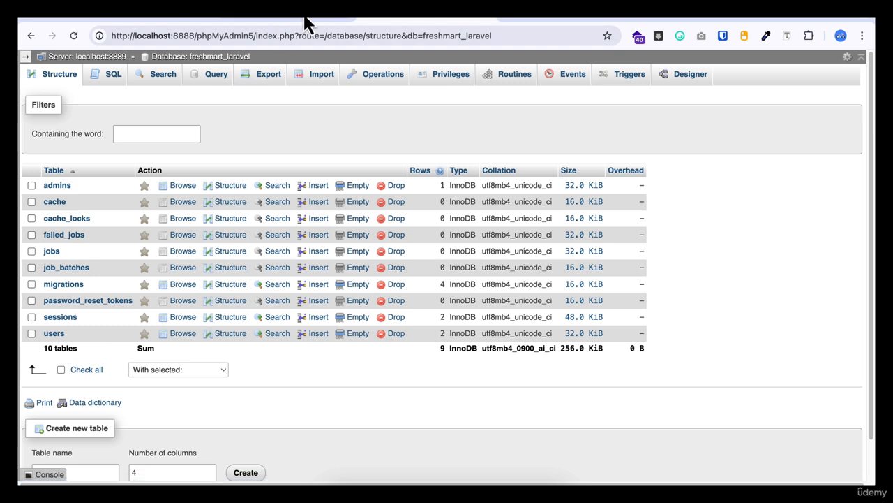
{"action": "left_click", "coordinate": [261, 18]}
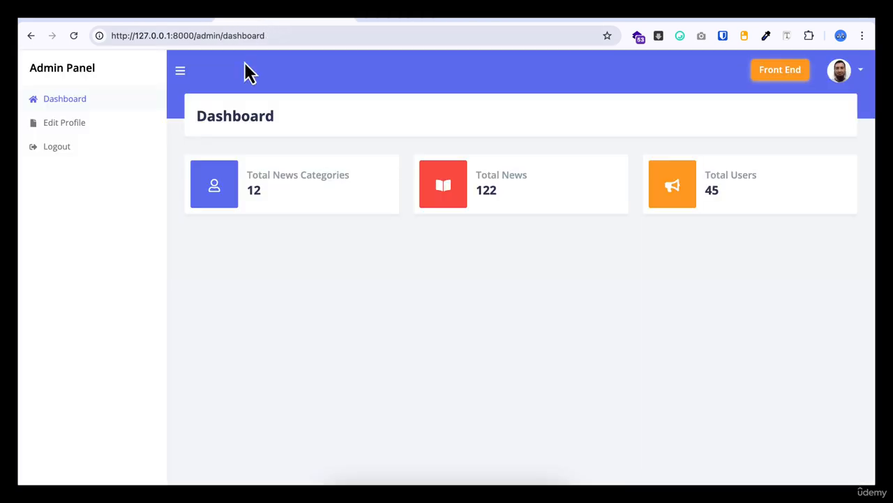